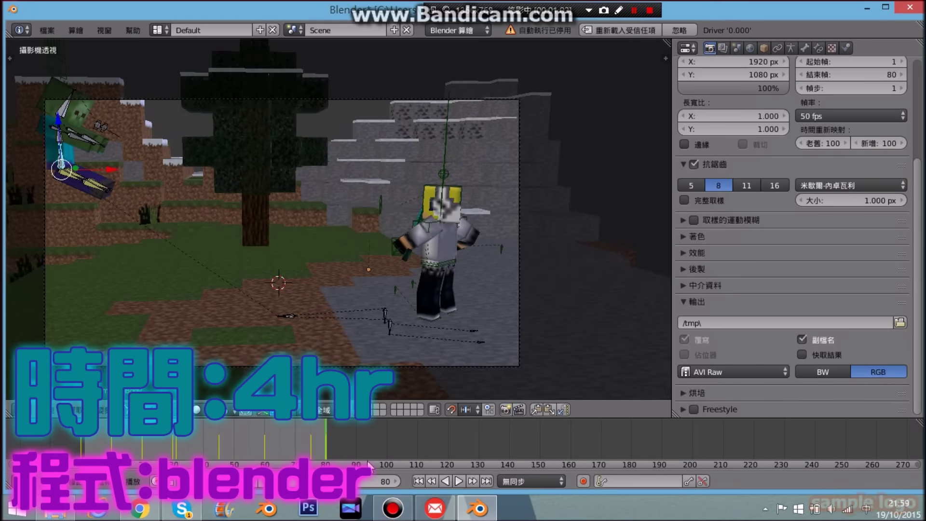
Play back the 80-frame animation through the camera view to check the zombie's motion.
{"action": "left_click", "coordinate": [458, 480]}
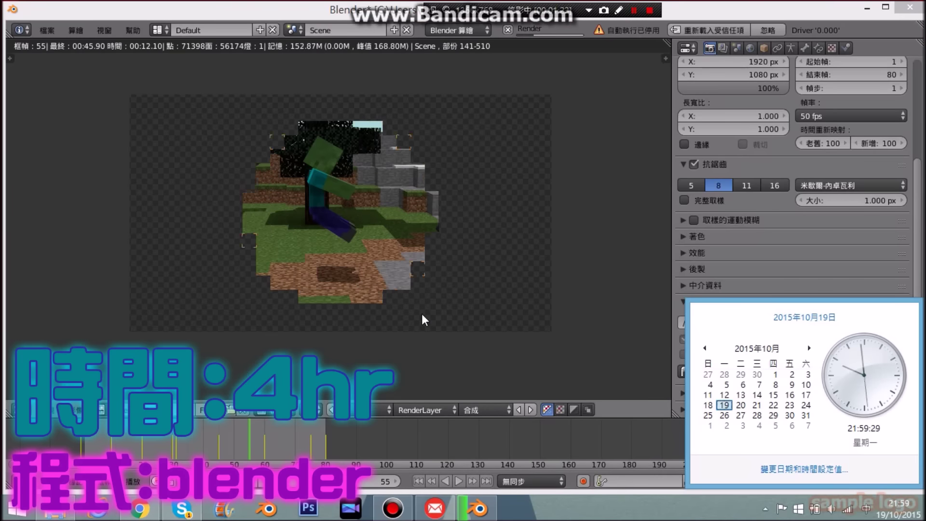
{"action": "left_click", "coordinate": [416, 280]}
{"action": "left_click", "coordinate": [47, 30]}
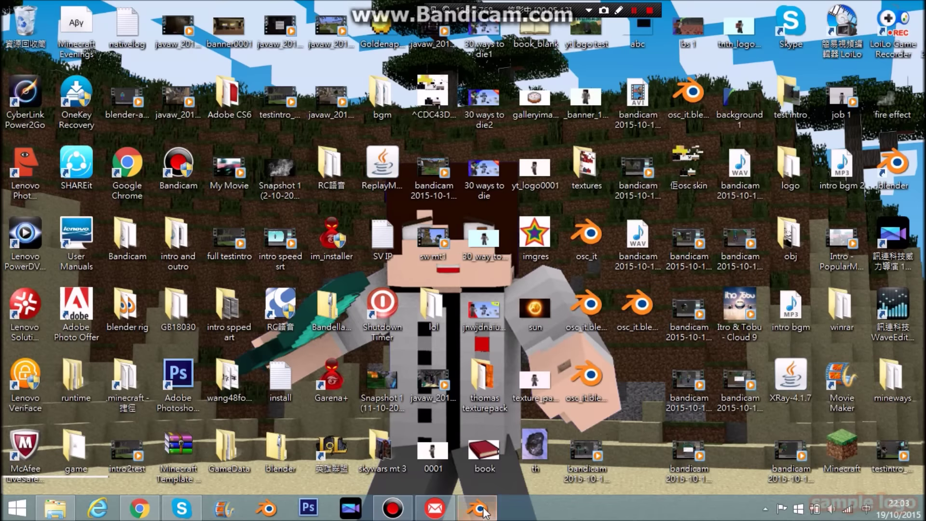
{"action": "left_click", "coordinate": [458, 481]}
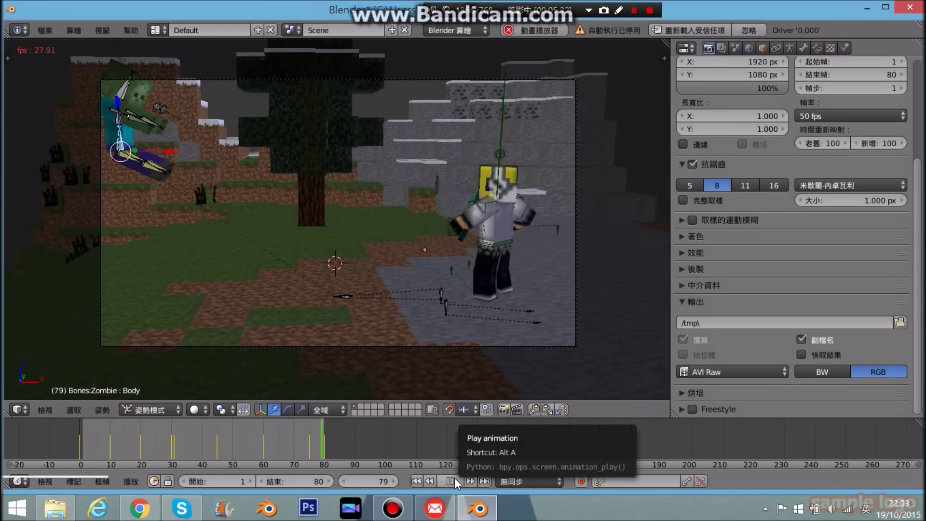
{"action": "left_click", "coordinate": [456, 480]}
{"action": "left_click", "coordinate": [830, 508]}
{"action": "left_click", "coordinate": [458, 481]}
{"action": "left_click", "coordinate": [458, 481]}
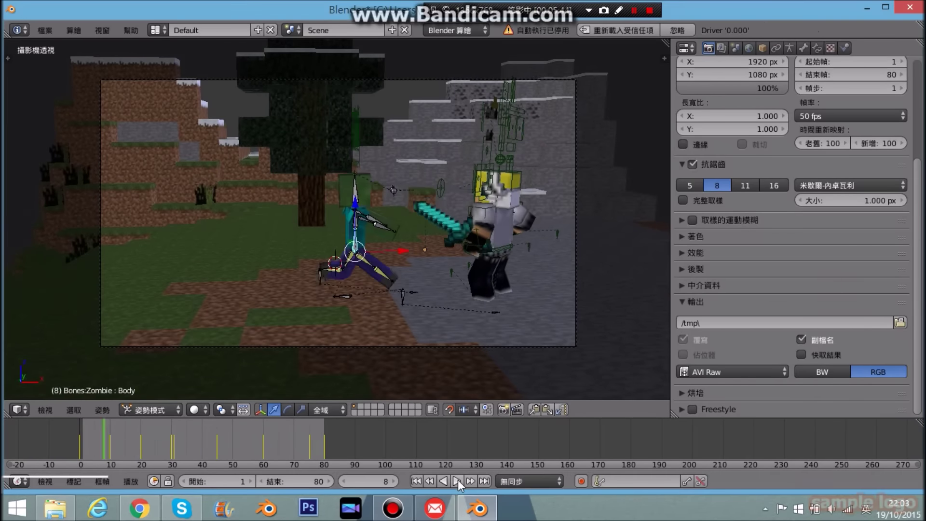
At frame 10, move the zombie's right leg IK bone along the X axis and keyframe its position.
{"action": "mouse_move", "coordinate": [95, 434]}
{"action": "left_mouse_down"}
{"action": "mouse_move", "coordinate": [128, 427]}
{"action": "mouse_move", "coordinate": [103, 437]}
{"action": "mouse_move", "coordinate": [126, 436]}
{"action": "mouse_move", "coordinate": [110, 437]}
{"action": "left_mouse_up"}
{"action": "right_click", "coordinate": [405, 290]}
{"action": "key", "text": "g"}
{"action": "key", "text": "x"}
{"action": "left_click", "coordinate": [386, 269]}
{"action": "key", "text": "i"}
{"action": "left_click", "coordinate": [384, 269]}
{"action": "left_click_drag", "start_coordinate": [427, 288], "coordinate": [405, 285]}
{"action": "key", "text": "i"}
{"action": "left_click", "coordinate": [367, 265]}
At frame 20, reposition the zombie's right leg IK bone, insert a keyframe and replay the animation.
{"action": "key", "text": "alt+a"}
{"action": "left_click", "coordinate": [138, 435]}
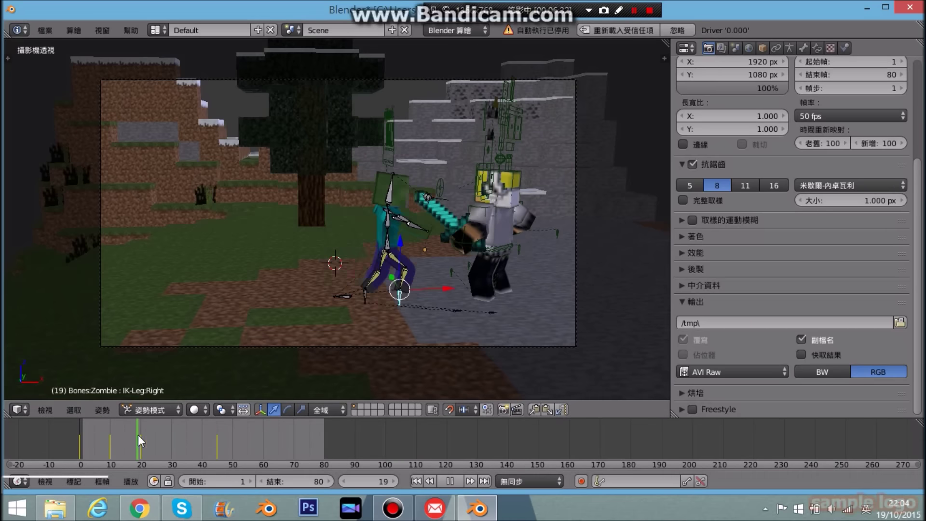
{"action": "left_click_drag", "start_coordinate": [106, 430], "coordinate": [141, 425]}
{"action": "key", "text": "alt+a"}
{"action": "left_click_drag", "start_coordinate": [436, 288], "coordinate": [404, 253]}
{"action": "key", "text": "i"}
{"action": "left_click", "coordinate": [403, 248]}
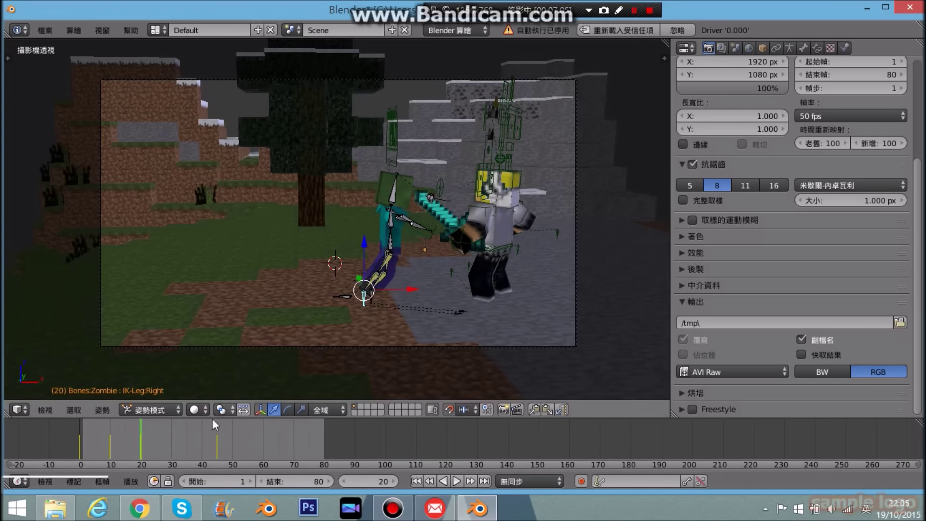
{"action": "left_click_drag", "start_coordinate": [169, 429], "coordinate": [161, 432]}
{"action": "left_click", "coordinate": [458, 482]}
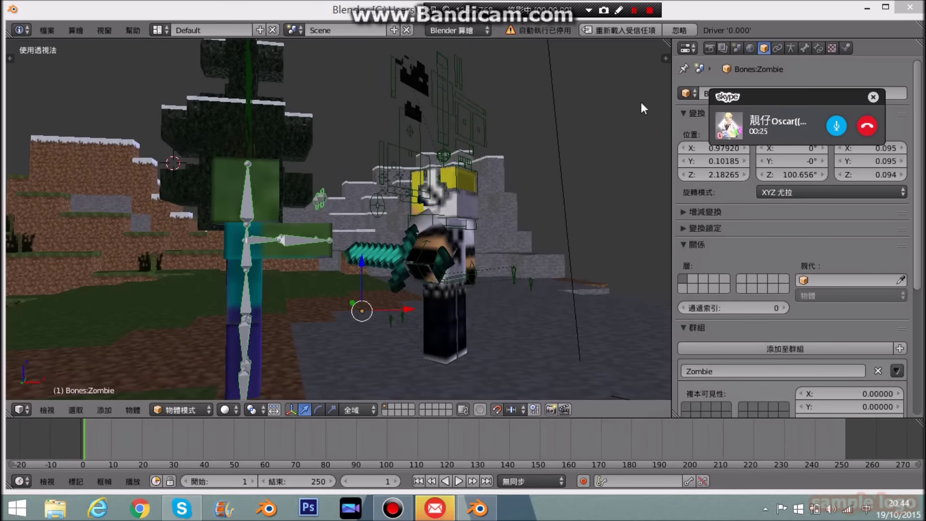
Close the Skype call overlay and switch back to Blender.
{"action": "left_click", "coordinate": [873, 97]}
{"action": "left_click", "coordinate": [182, 508]}
{"action": "left_click", "coordinate": [477, 508]}
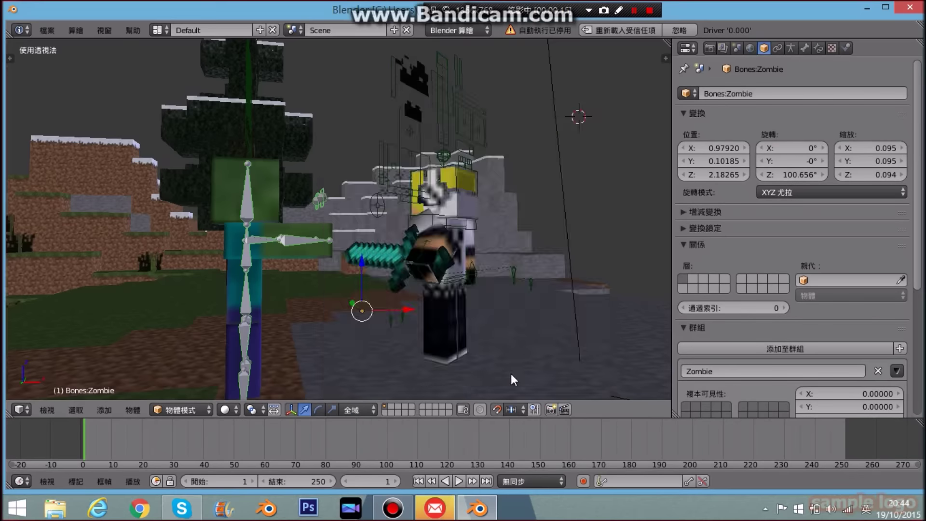
Inspect the zombie and the sword-holding character through the scene camera.
{"action": "key", "text": "KP_0"}
{"action": "right_click", "coordinate": [364, 263]}
{"action": "key", "text": "KP_0"}
{"action": "scroll", "coordinate": [364, 263], "scroll_direction": "up", "scroll_amount": 5}
{"action": "right_click", "coordinate": [354, 253]}
{"action": "right_click", "coordinate": [354, 254]}
{"action": "middle_click_drag", "start_coordinate": [354, 253], "coordinate": [407, 287]}
{"action": "right_click", "coordinate": [334, 287]}
{"action": "right_click", "coordinate": [407, 287]}
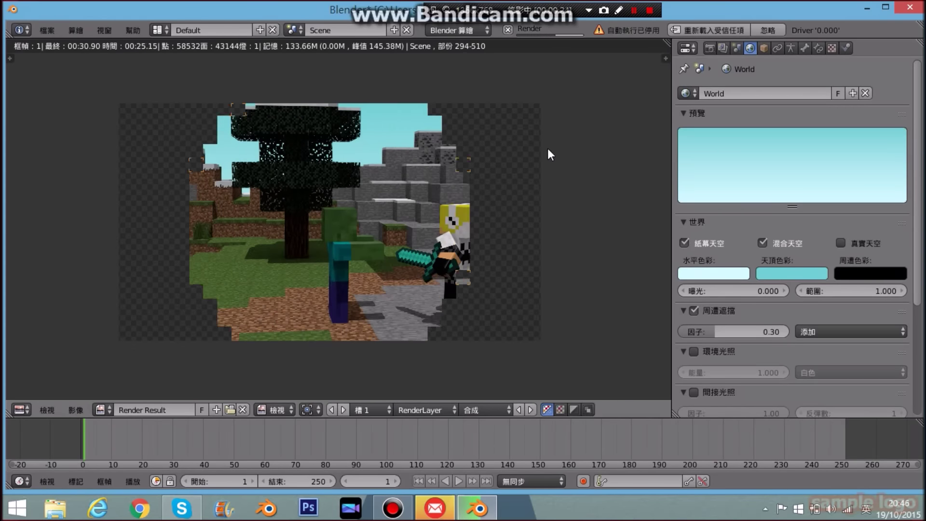
Examine the rendered frame 1, checking the characters, terrain and sky colour up close.
{"action": "left_click", "coordinate": [384, 509]}
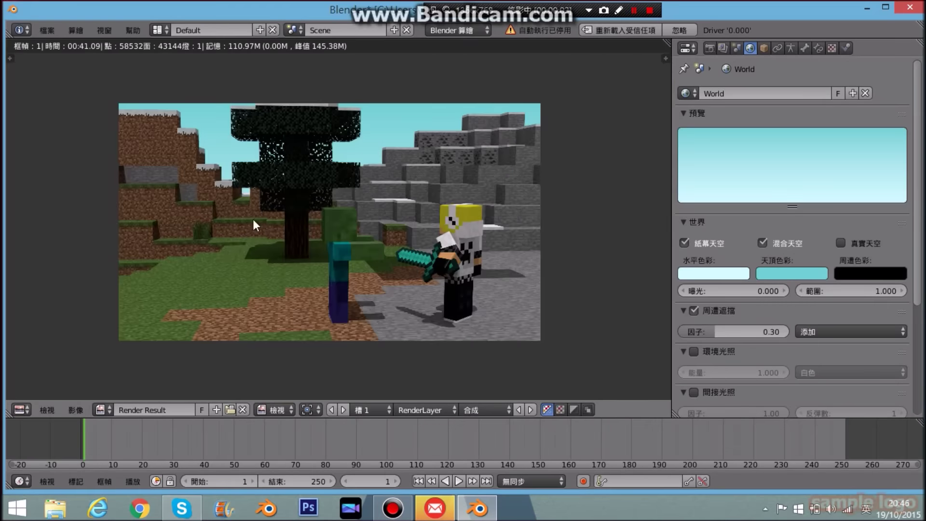
{"action": "scroll", "coordinate": [302, 203], "scroll_direction": "up", "scroll_amount": 2}
{"action": "scroll", "coordinate": [311, 131], "scroll_direction": "down", "scroll_amount": 2}
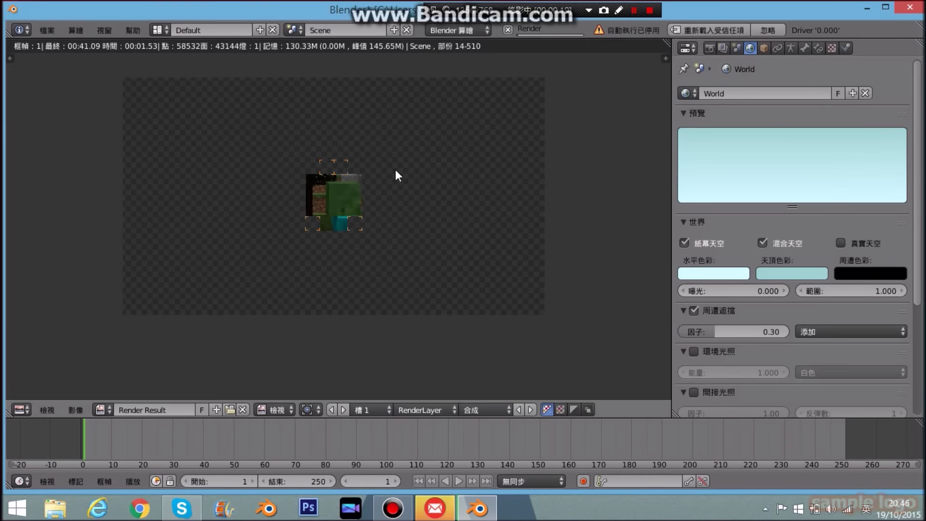
{"action": "scroll", "coordinate": [453, 192], "scroll_direction": "up", "scroll_amount": 2}
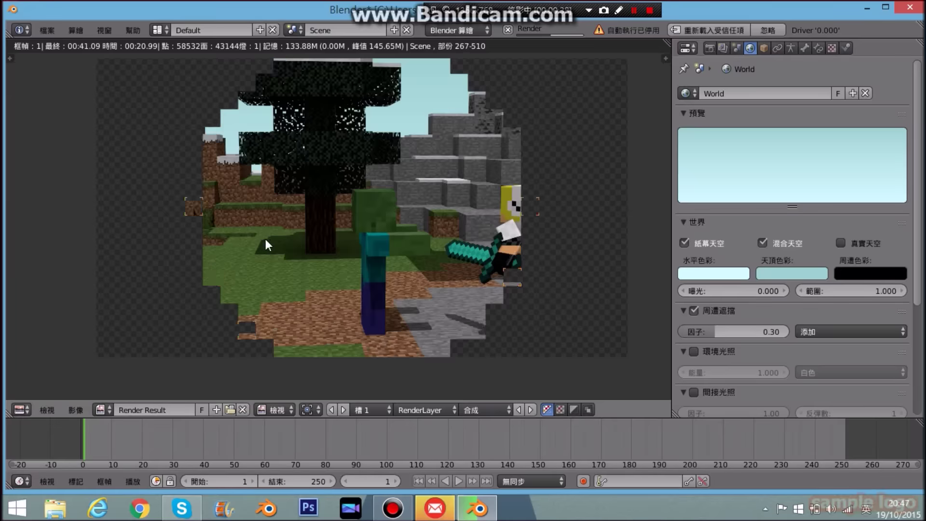
{"action": "scroll", "coordinate": [369, 281], "scroll_direction": "up", "scroll_amount": 2}
{"action": "scroll", "coordinate": [369, 281], "scroll_direction": "down", "scroll_amount": 2}
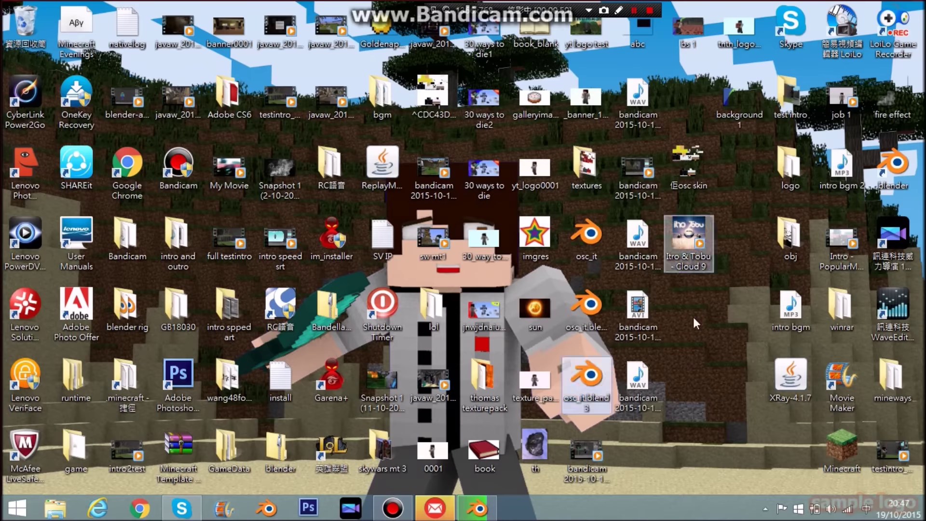
Send the "osc intro bgm 1" MP3 from the 影片 folder to the Skype call contact.
{"action": "right_click", "coordinate": [622, 219]}
{"action": "left_click", "coordinate": [656, 448]}
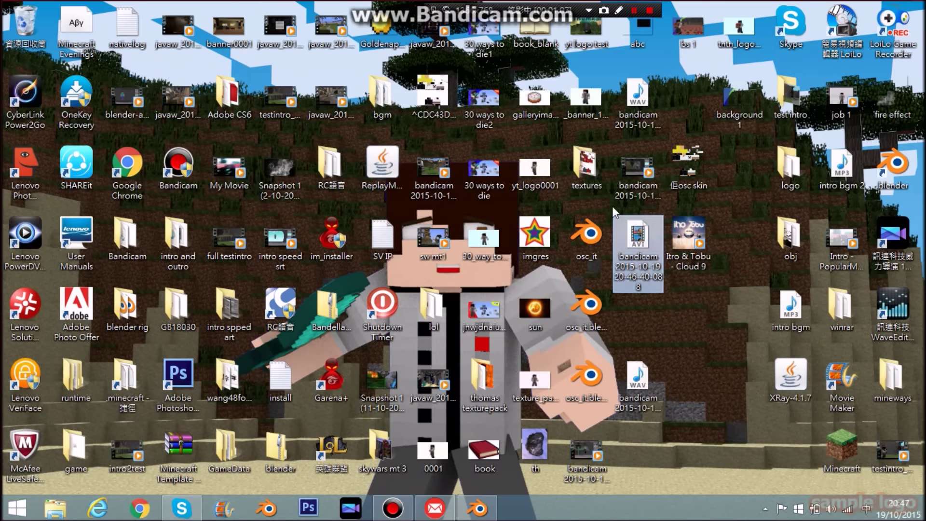
{"action": "left_click", "coordinate": [55, 508]}
{"action": "double_click", "coordinate": [386, 309]}
{"action": "double_click", "coordinate": [588, 328]}
{"action": "left_click", "coordinate": [165, 6]}
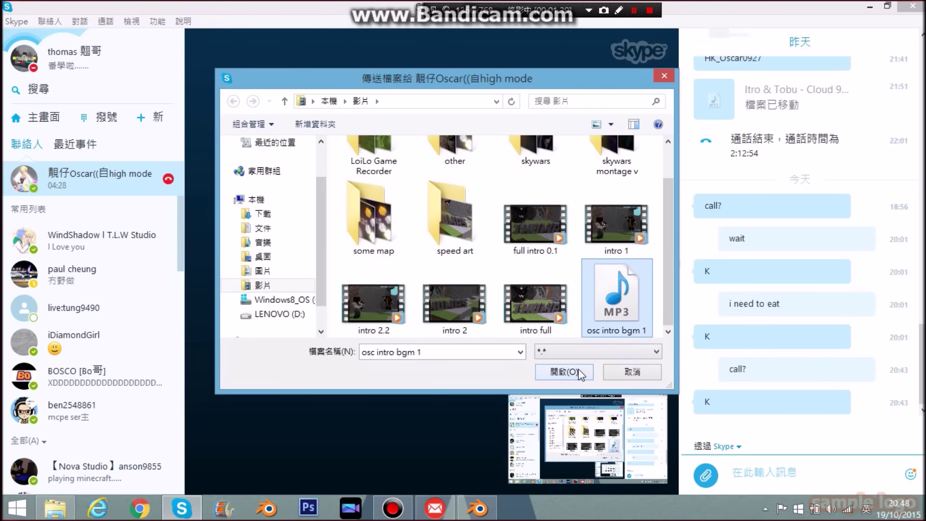
{"action": "left_click", "coordinate": [563, 404]}
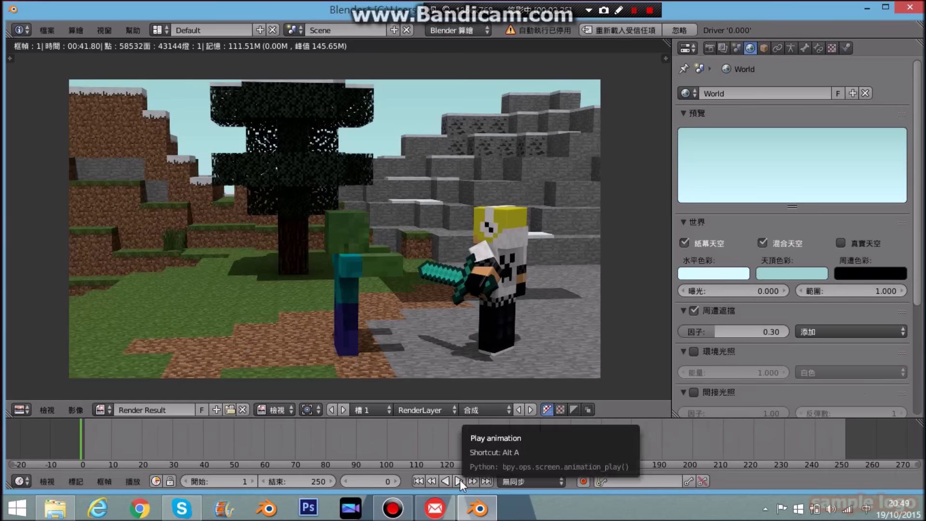
Rotate the Head bone of the sword-holding character's armature at frame 0.
{"action": "left_click", "coordinate": [458, 481]}
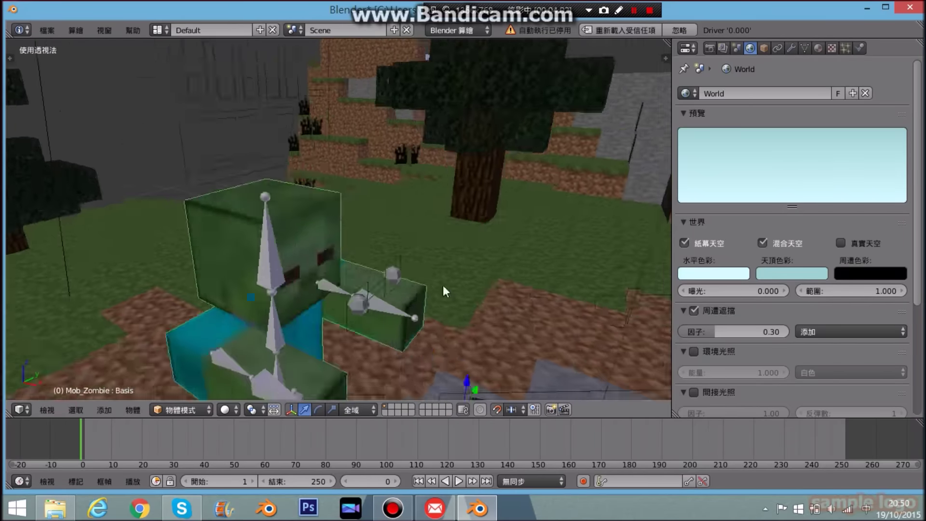
{"action": "key", "text": "shift"}
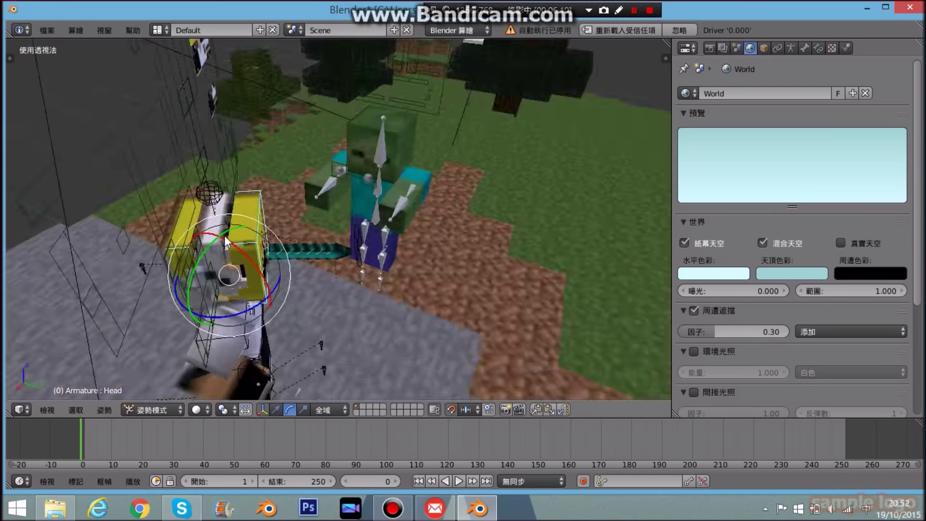
{"action": "key", "text": "r"}
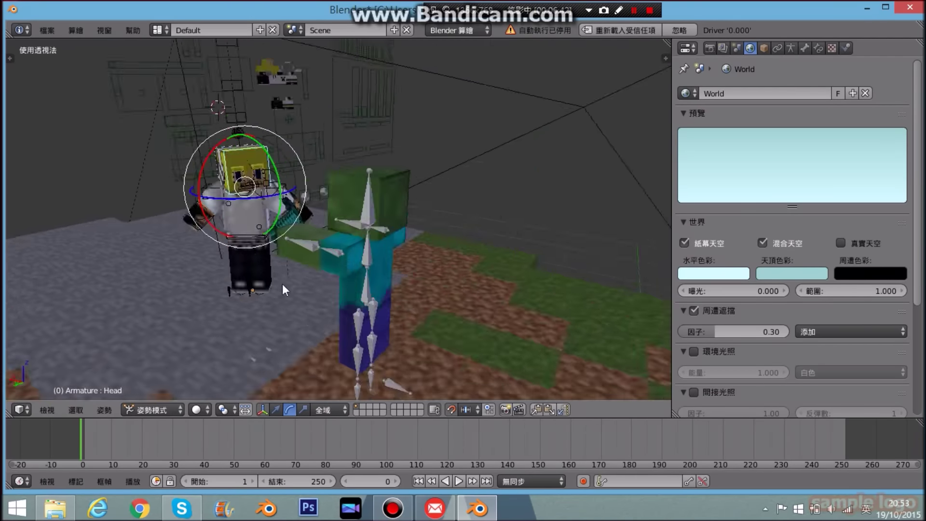
Pose the sword-holding character's leg with the L_L_IK bone and return to Object Mode.
{"action": "key", "text": "shift+f"}
{"action": "right_click", "coordinate": [335, 243]}
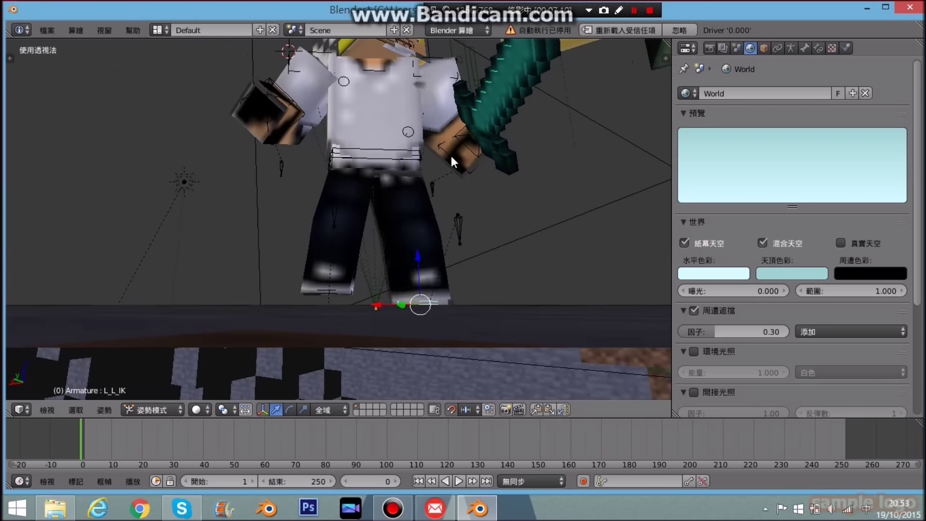
{"action": "key", "text": "ctrl+Tab"}
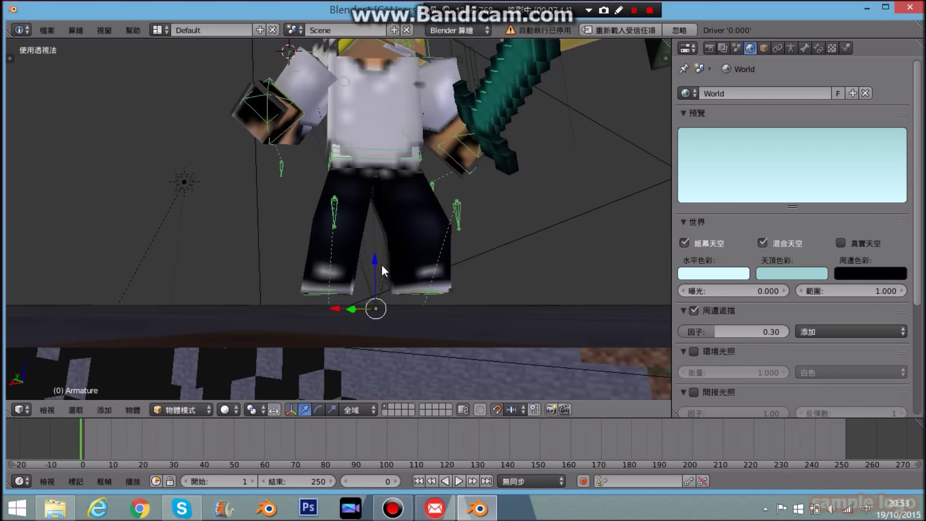
Render frame 0 and examine both characters' poses in the result.
{"action": "key", "text": "F12"}
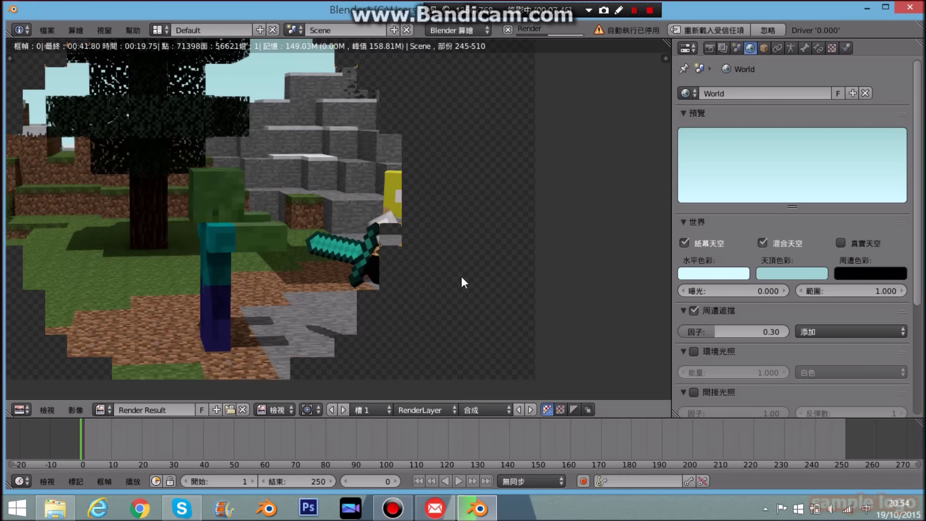
{"action": "scroll", "coordinate": [439, 268], "scroll_direction": "down", "scroll_amount": 2}
{"action": "middle_click_drag", "start_coordinate": [439, 268], "coordinate": [522, 219]}
{"action": "scroll", "coordinate": [523, 219], "scroll_direction": "up", "scroll_amount": 3}
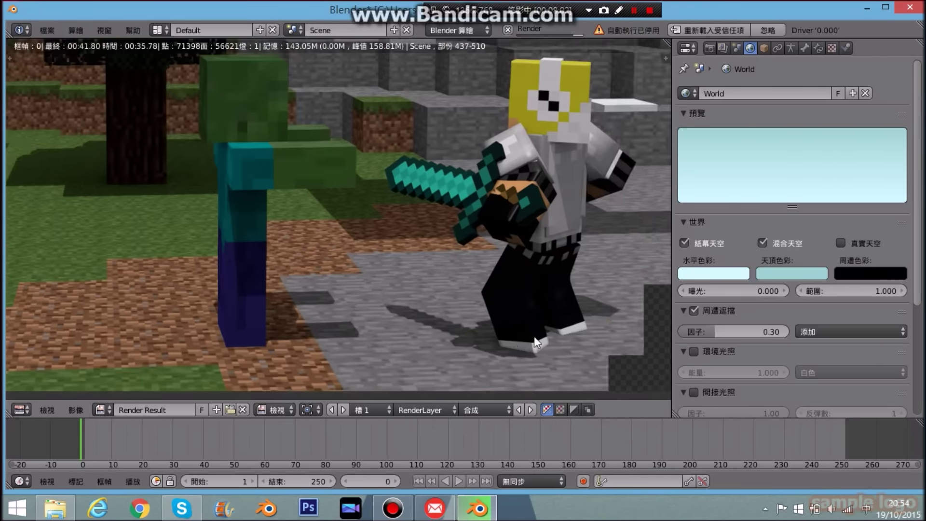
{"action": "scroll", "coordinate": [302, 269], "scroll_direction": "up", "scroll_amount": 1}
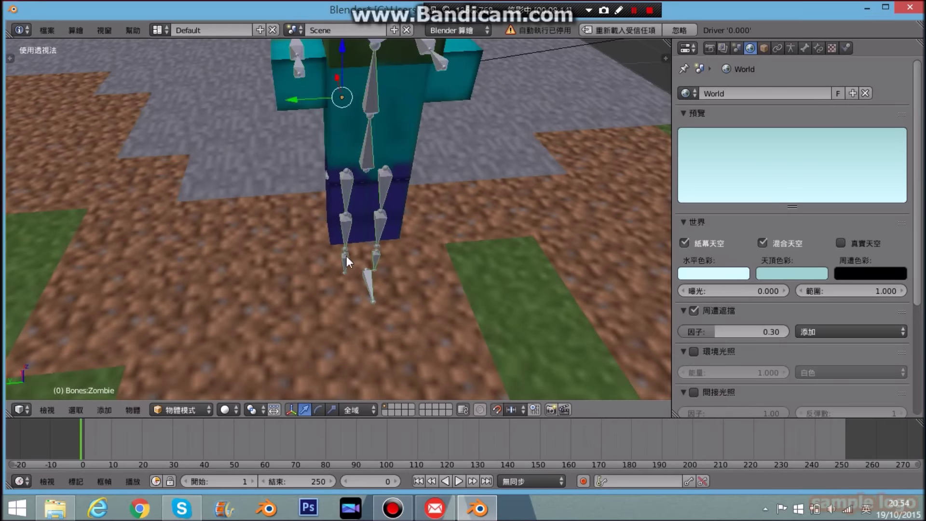
Reposition the zombie's left and right leg IK bones and render the frame again.
{"action": "key", "text": "g"}
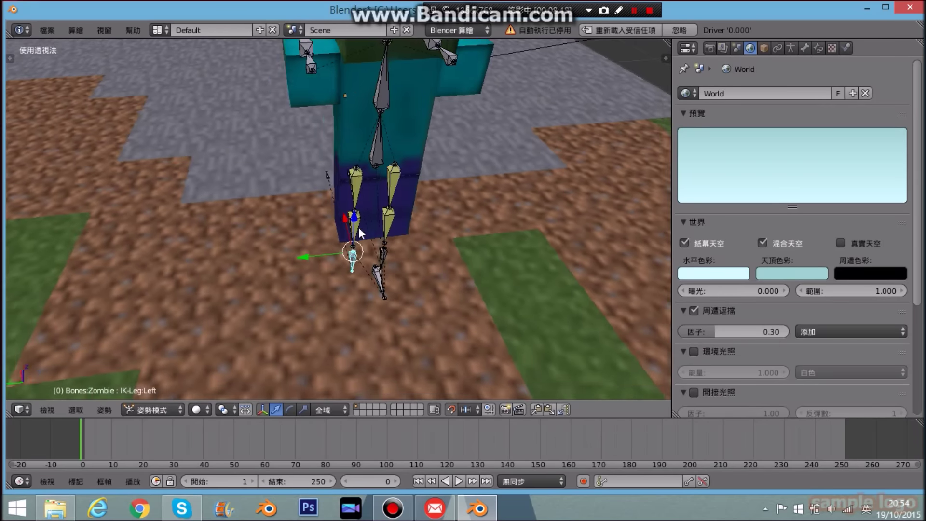
{"action": "right_click", "coordinate": [392, 248]}
{"action": "mouse_move", "coordinate": [392, 215]}
{"action": "left_mouse_down"}
{"action": "mouse_move", "coordinate": [378, 191]}
{"action": "mouse_move", "coordinate": [410, 218]}
{"action": "left_mouse_up"}
{"action": "right_click", "coordinate": [422, 232]}
{"action": "key", "text": "ctrl+Tab"}
{"action": "key", "text": "F12"}
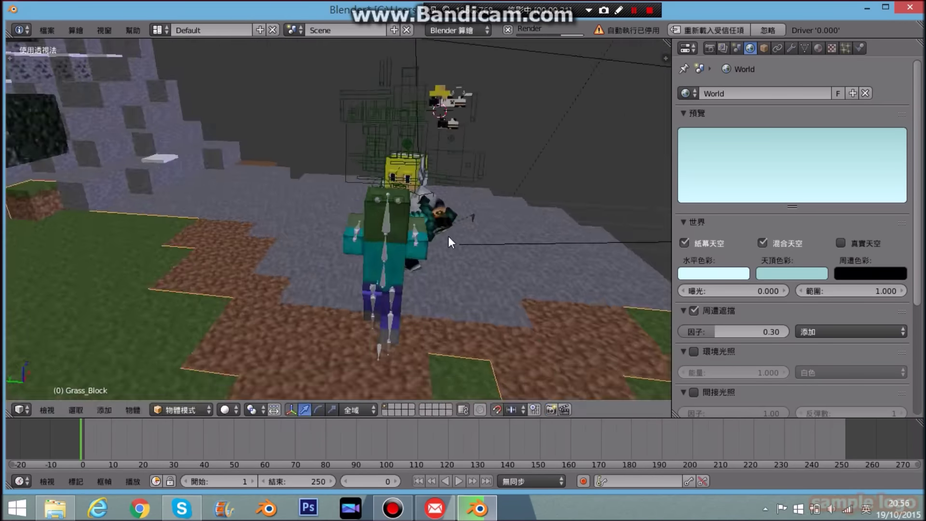
Set the viewport shading from Rendered back to Solid.
{"action": "scroll", "coordinate": [447, 236], "scroll_direction": "up", "scroll_amount": 4}
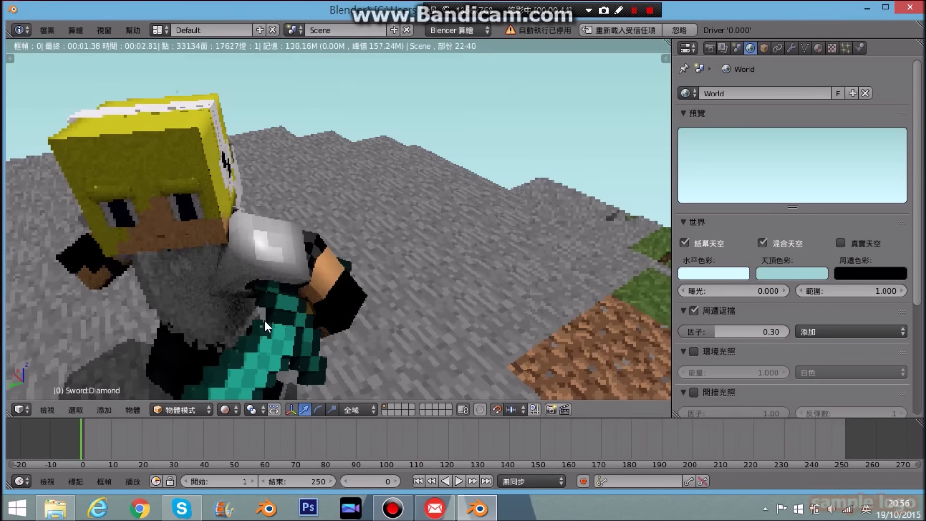
{"action": "left_click", "coordinate": [229, 409]}
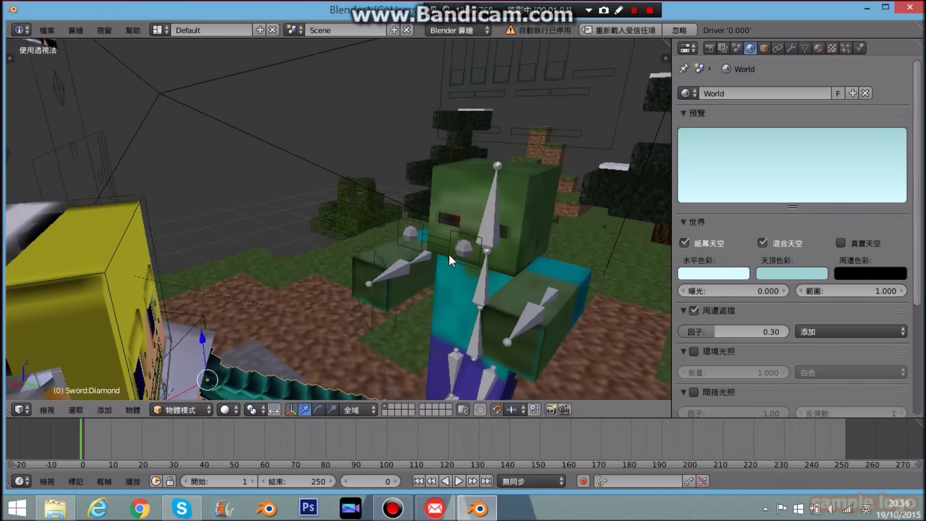
Adjust the pose of the zombie's right and left arm bones.
{"action": "key", "text": "shift+f"}
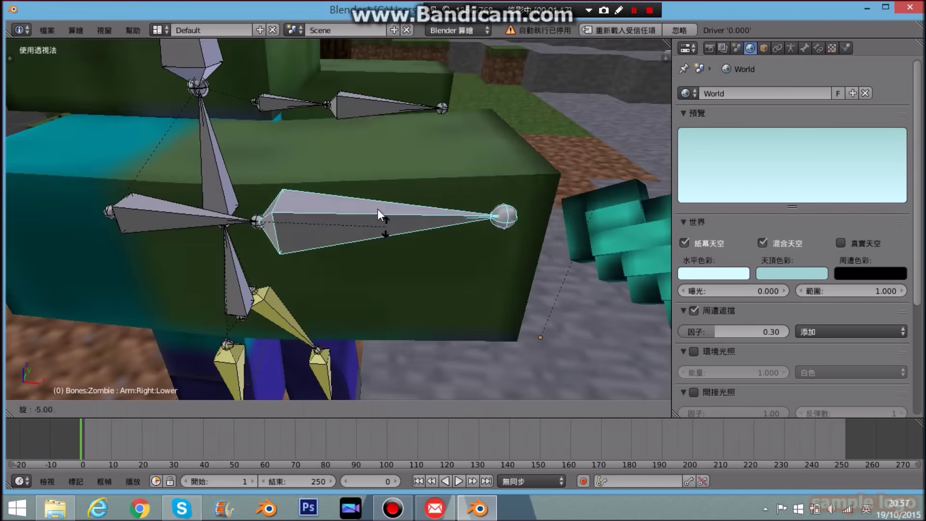
{"action": "right_click", "coordinate": [150, 206]}
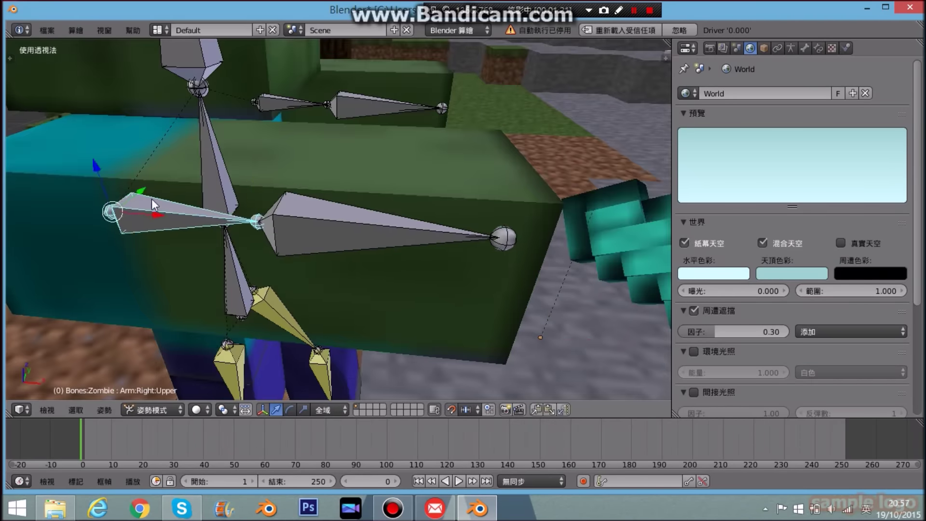
{"action": "scroll", "coordinate": [63, 190], "scroll_direction": "down", "scroll_amount": 3}
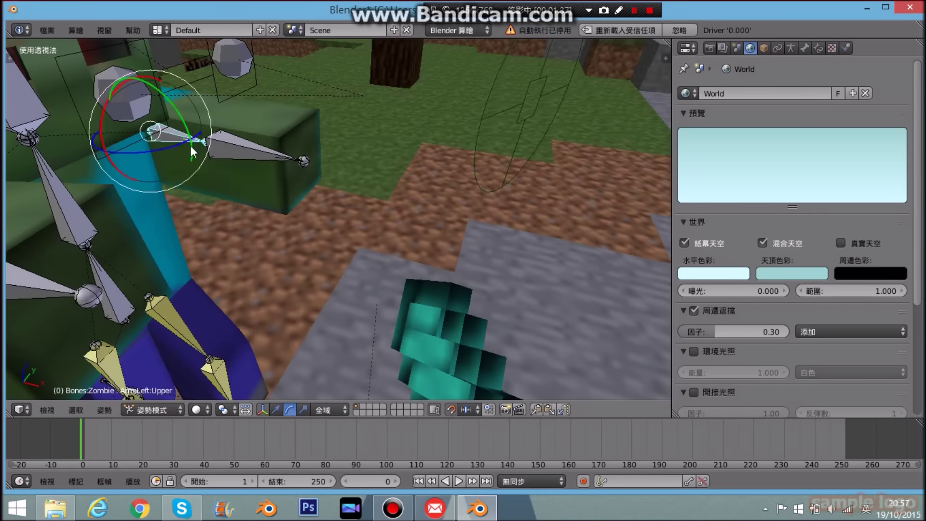
{"action": "scroll", "coordinate": [154, 100], "scroll_direction": "down", "scroll_amount": 4}
{"action": "scroll", "coordinate": [184, 169], "scroll_direction": "up", "scroll_amount": 2}
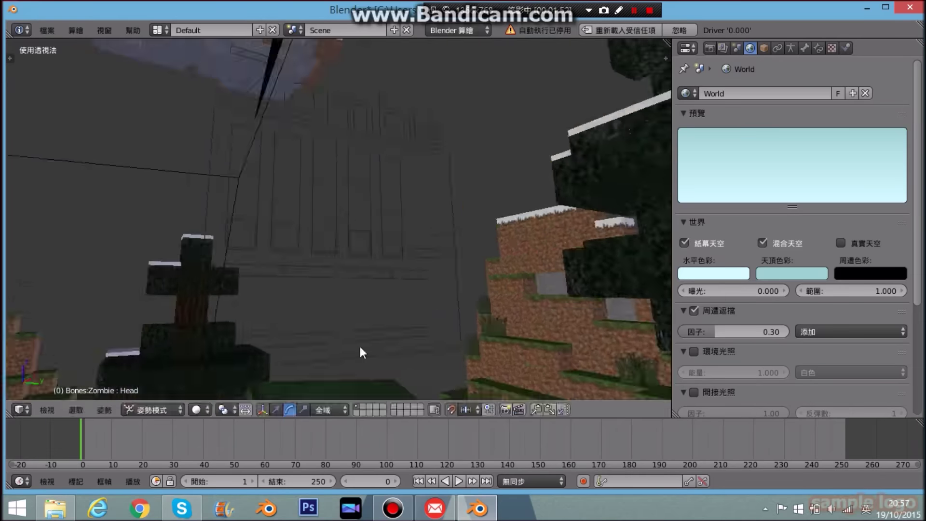
Adjust the zombie's facial driver controls, moving the Eyes control along the Z axis.
{"action": "left_click", "coordinate": [338, 218]}
{"action": "key", "text": "g"}
{"action": "middle_click", "coordinate": [331, 257]}
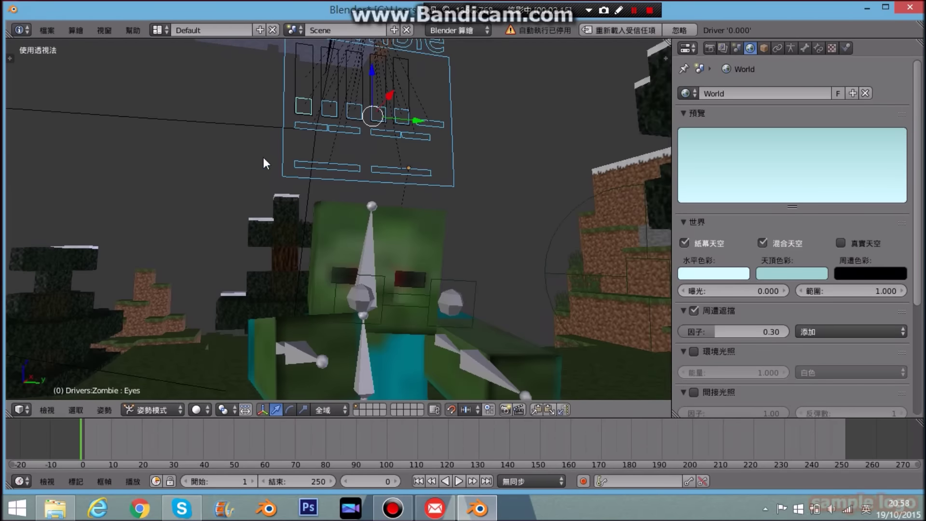
{"action": "key", "text": "g"}
{"action": "key", "text": "z"}
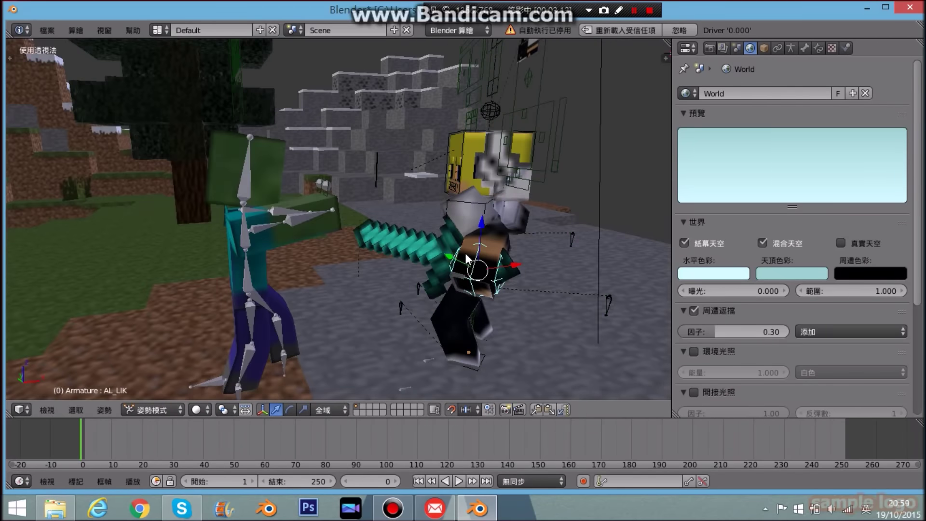
Insert a keyframe at frame 0 for the sword-holding character's AL_LIK arm bone.
{"action": "key", "text": "i"}
{"action": "left_click", "coordinate": [416, 318]}
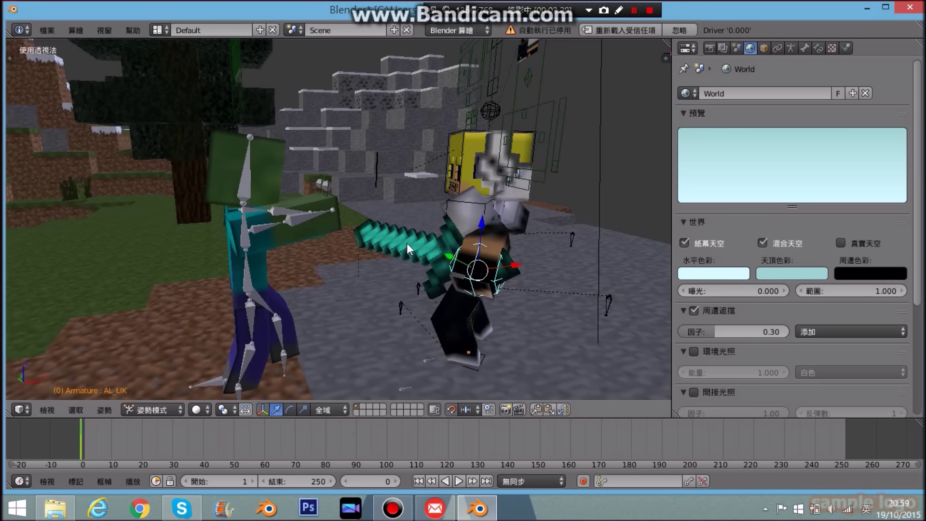
Try moving the sword-holding character's AL_LIK arm bone along the X axis.
{"action": "left_click", "coordinate": [764, 48]}
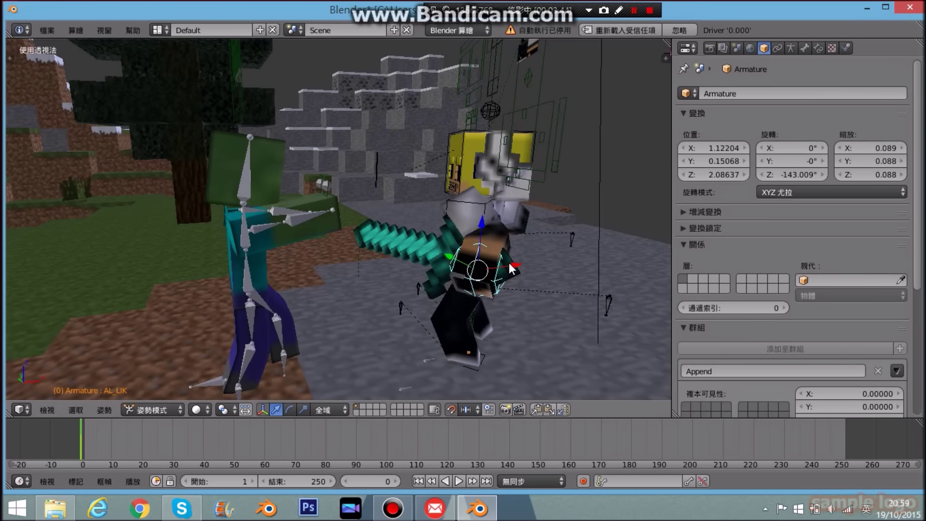
{"action": "left_click_drag", "start_coordinate": [509, 262], "coordinate": [488, 259]}
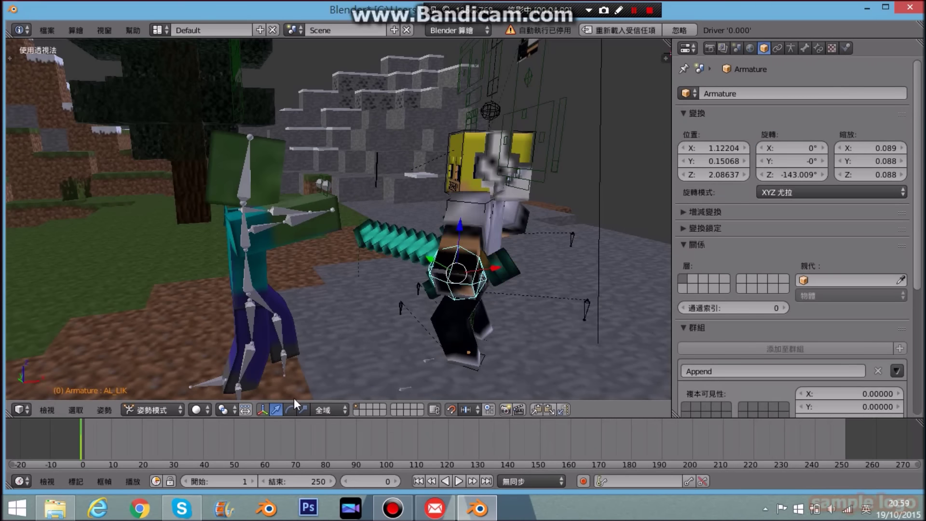
{"action": "left_click", "coordinate": [112, 435]}
{"action": "left_click_drag", "start_coordinate": [112, 435], "coordinate": [82, 434]}
Set the animation's end frame to 220 and play it back to check the timing.
{"action": "left_click", "coordinate": [159, 30]}
{"action": "left_click", "coordinate": [457, 479]}
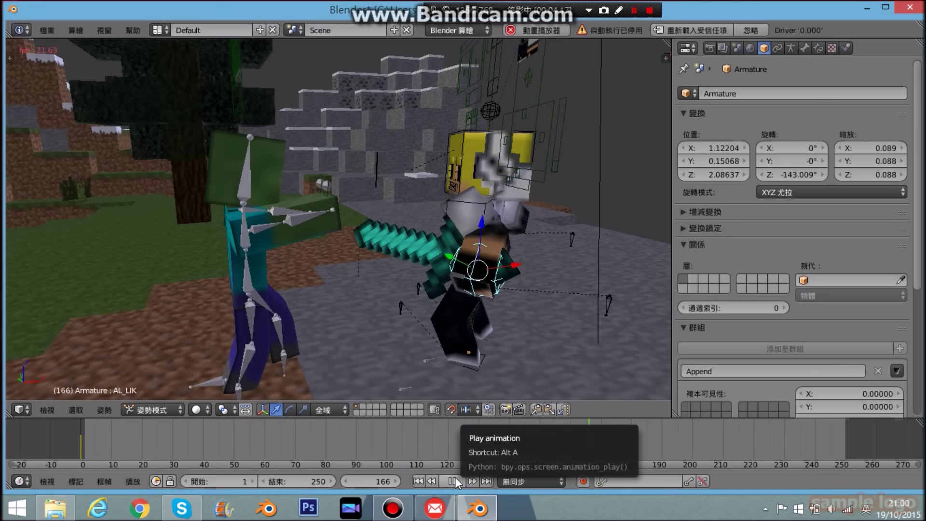
{"action": "left_click", "coordinate": [455, 477]}
{"action": "left_click", "coordinate": [754, 443]}
{"action": "left_click", "coordinate": [459, 480]}
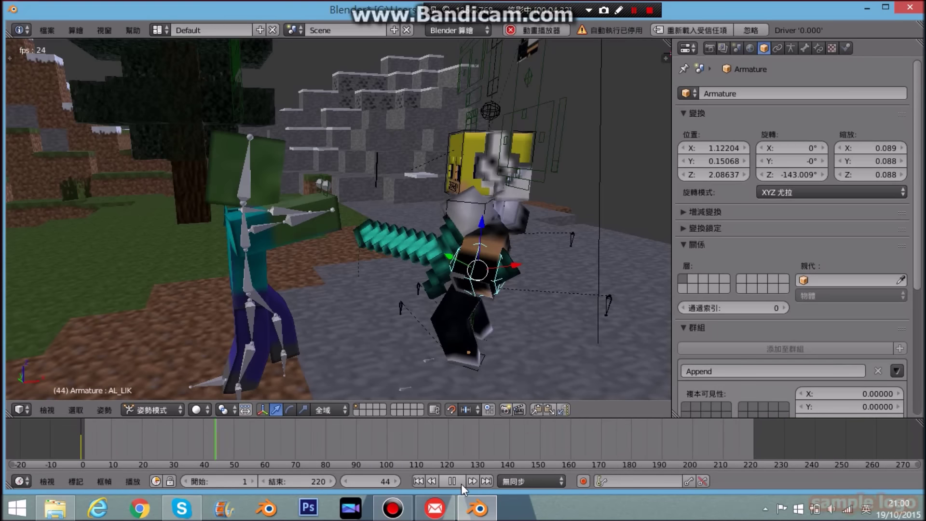
{"action": "left_click", "coordinate": [459, 481]}
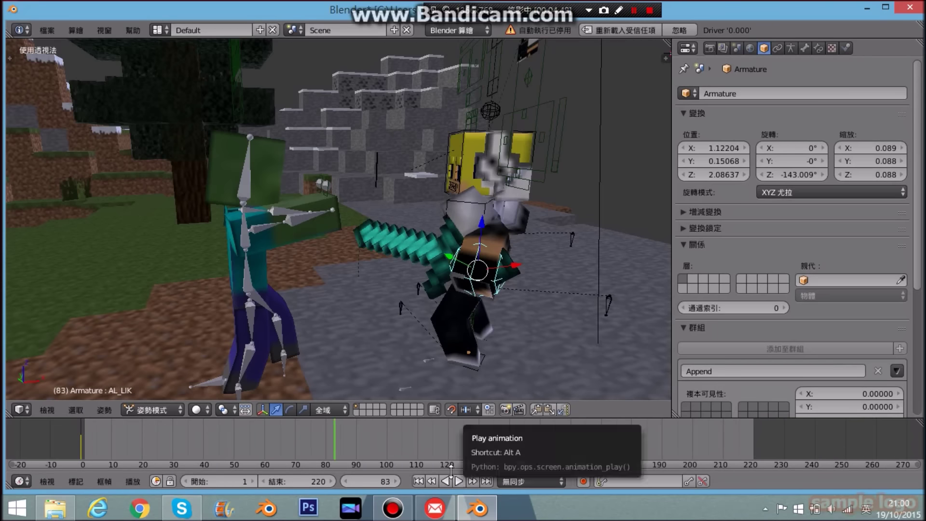
Play to around frame 90 and set the animation's end frame to 90.
{"action": "left_click", "coordinate": [459, 479]}
{"action": "left_click", "coordinate": [357, 436]}
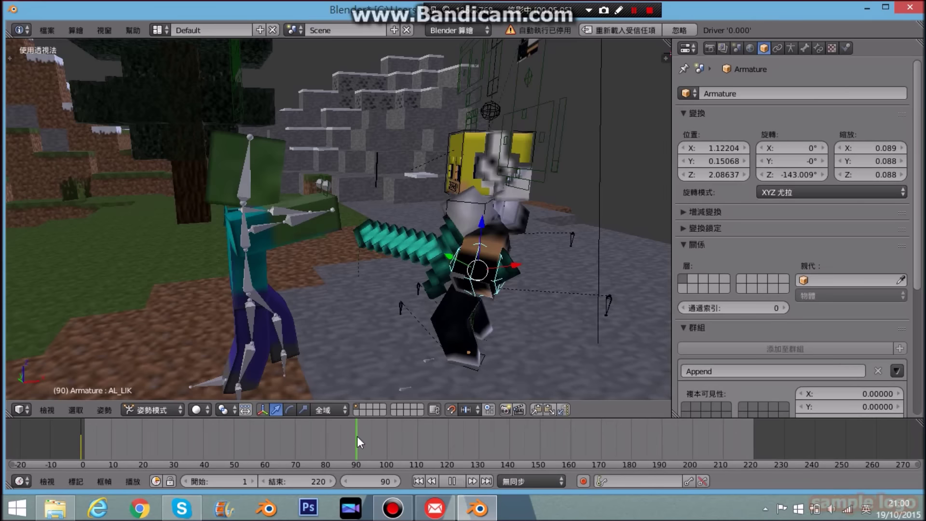
{"action": "left_click", "coordinate": [323, 480]}
{"action": "type", "text": "90"}
{"action": "key", "text": "Return"}
{"action": "left_click", "coordinate": [459, 477]}
At frame 10, move the AL_LIK arm bone towards the zombie and insert a keyframe.
{"action": "left_click", "coordinate": [82, 442]}
{"action": "left_click", "coordinate": [113, 439]}
{"action": "left_click_drag", "start_coordinate": [507, 265], "coordinate": [473, 266]}
{"action": "left_click_drag", "start_coordinate": [421, 261], "coordinate": [411, 256]}
{"action": "key", "text": "i"}
{"action": "left_click", "coordinate": [304, 162]}
Preview the arm motion, readjust the AL_LIK bone along X at frame 10 and keyframe it again.
{"action": "left_click_drag", "start_coordinate": [87, 432], "coordinate": [112, 430]}
{"action": "left_click", "coordinate": [74, 442]}
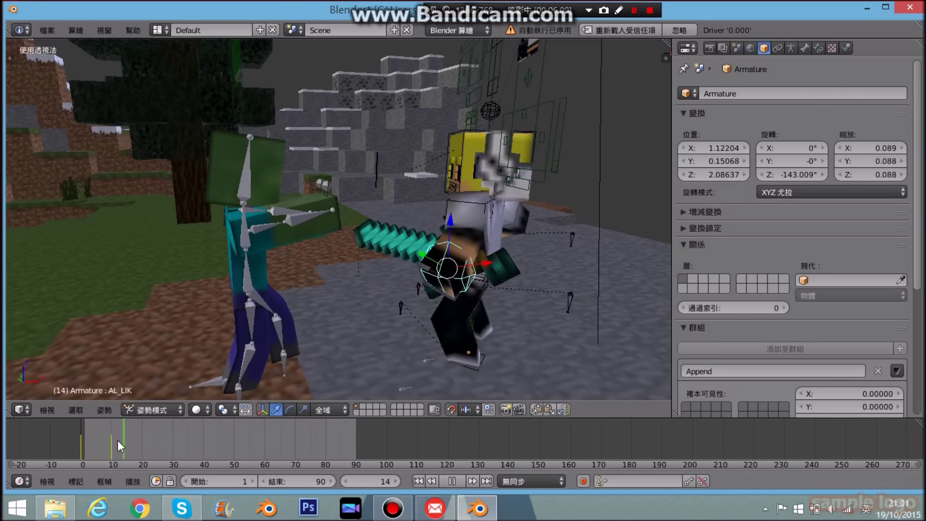
{"action": "key", "text": "Escape"}
{"action": "key", "text": "g"}
{"action": "key", "text": "x"}
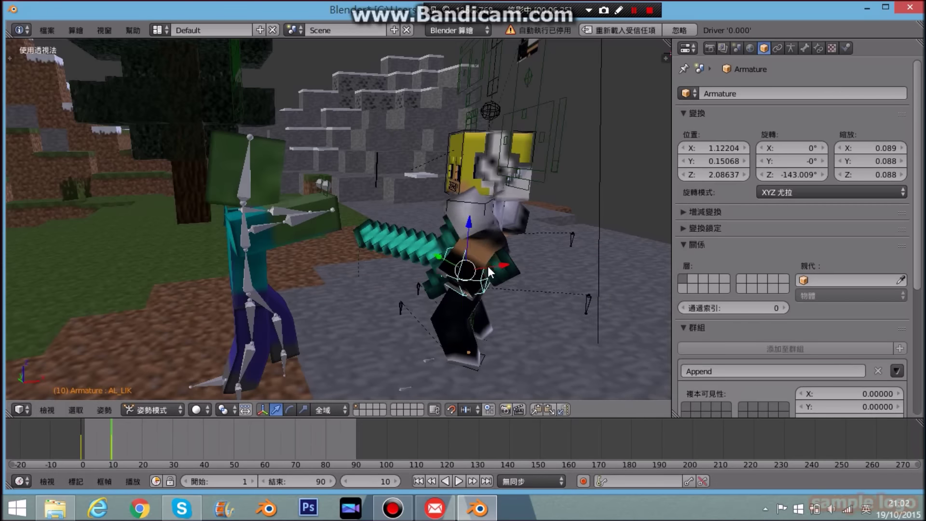
{"action": "left_click", "coordinate": [83, 445]}
{"action": "key", "text": "alt+a"}
{"action": "mouse_move", "coordinate": [102, 444]}
{"action": "left_mouse_down"}
{"action": "mouse_move", "coordinate": [114, 444]}
{"action": "mouse_move", "coordinate": [86, 446]}
{"action": "mouse_move", "coordinate": [116, 444]}
{"action": "left_mouse_up"}
{"action": "key", "text": "alt+a"}
{"action": "key", "text": "Escape"}
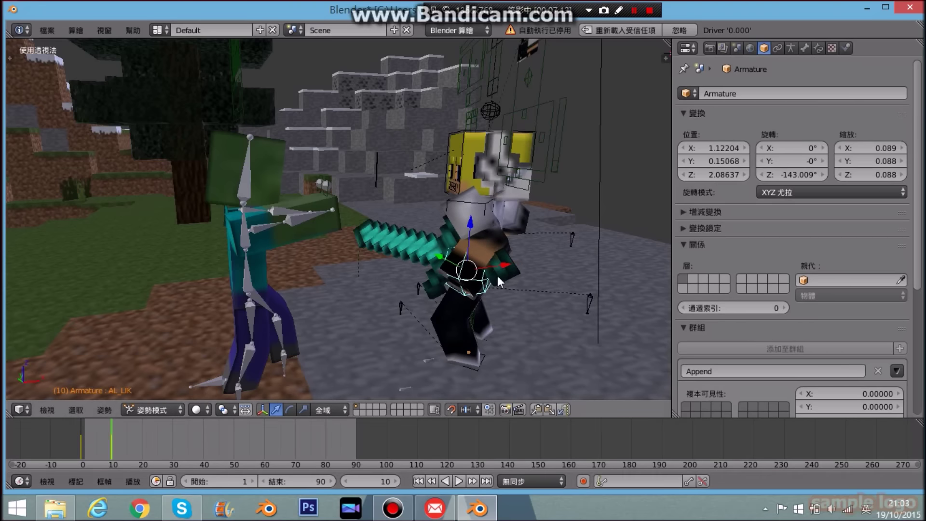
{"action": "key", "text": "i"}
Adjust the AL_LIK arm bone's position and insert a keyframe at frame 20.
{"action": "left_click_drag", "start_coordinate": [461, 268], "coordinate": [470, 245]}
{"action": "left_click", "coordinate": [112, 437]}
{"action": "left_click_drag", "start_coordinate": [112, 444], "coordinate": [143, 441]}
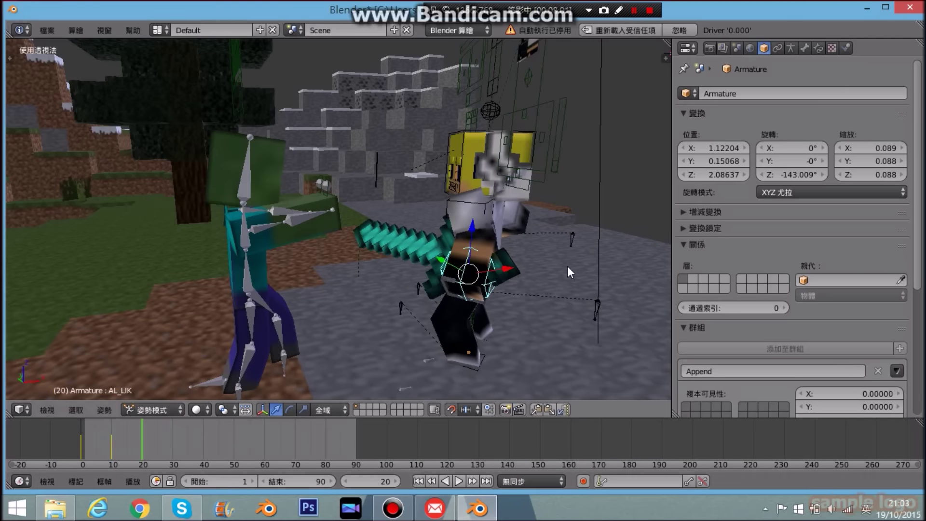
{"action": "key", "text": "i"}
Preview the arm motion, move the AL_LIK bone along Z and insert a keyframe at frame 30.
{"action": "left_click_drag", "start_coordinate": [82, 424], "coordinate": [89, 433]}
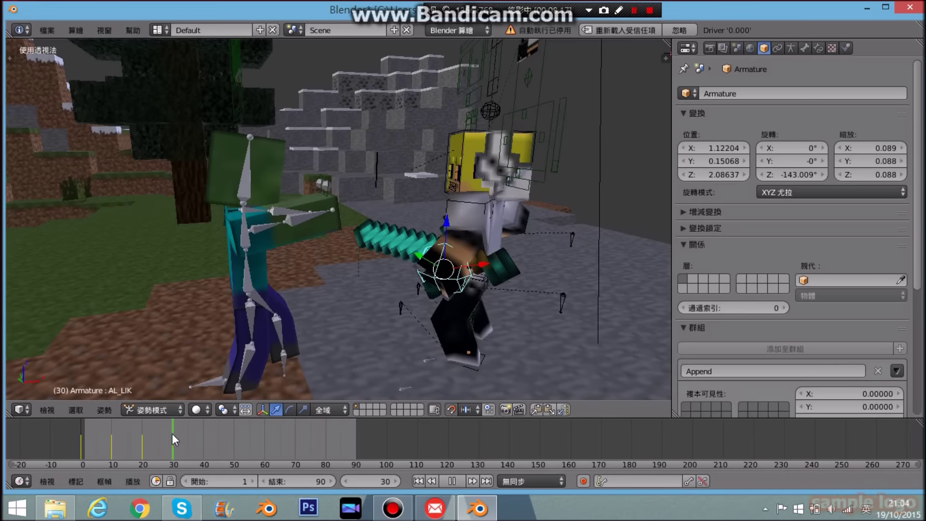
{"action": "key", "text": "alt+a"}
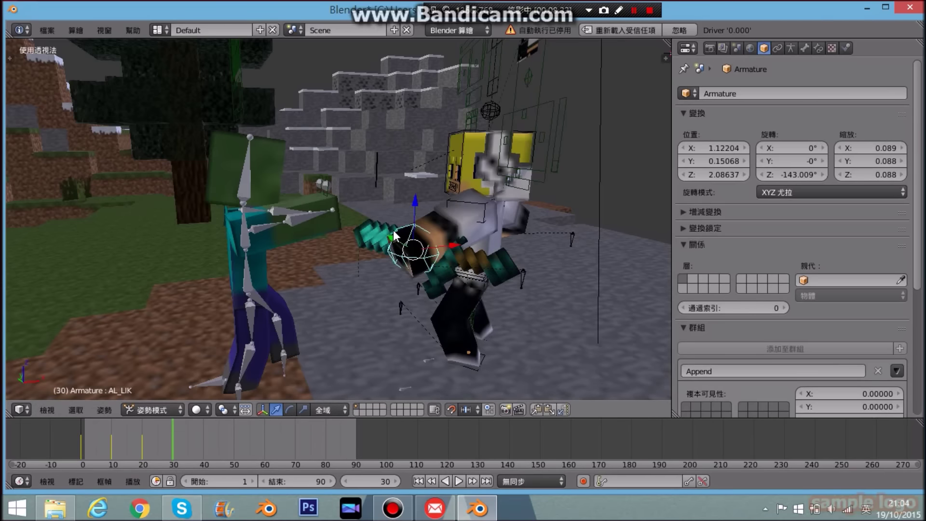
{"action": "left_click", "coordinate": [112, 447]}
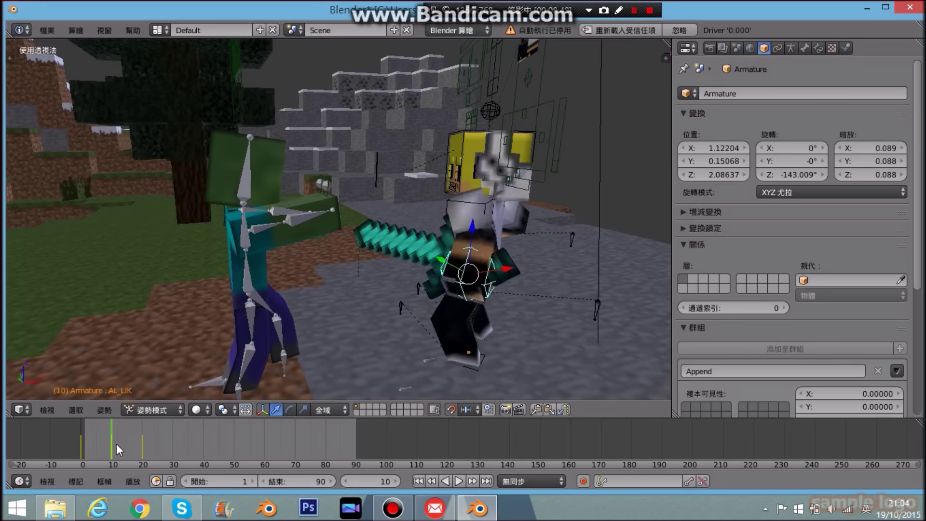
{"action": "key", "text": "alt+a"}
{"action": "key", "text": "g"}
{"action": "key", "text": "z"}
{"action": "left_click", "coordinate": [439, 247]}
{"action": "key", "text": "i"}
{"action": "left_click", "coordinate": [329, 284]}
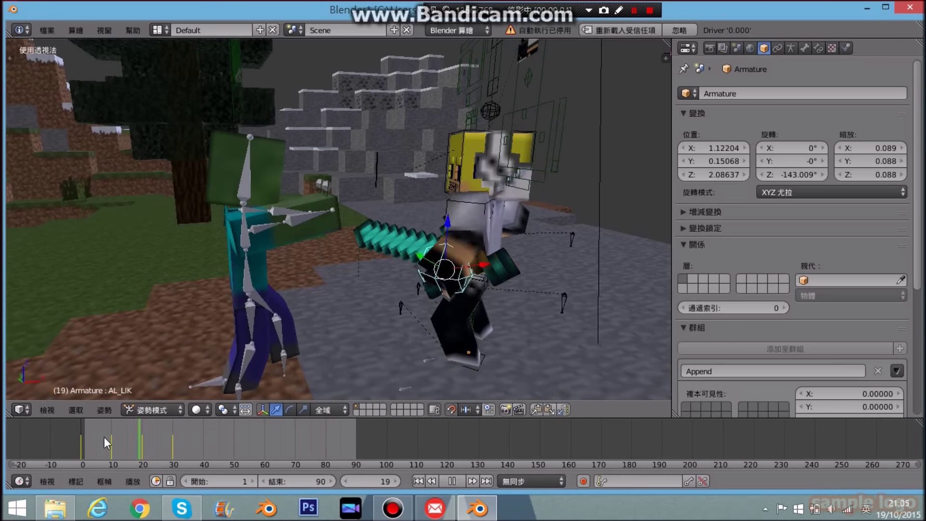
Adjust the AL_LIK arm bone's rotation and height, and insert a new keyframe at frame 30.
{"action": "left_click_drag", "start_coordinate": [105, 434], "coordinate": [82, 437]}
{"action": "left_click", "coordinate": [290, 409]}
{"action": "left_click_drag", "start_coordinate": [434, 277], "coordinate": [446, 270]}
{"action": "left_click", "coordinate": [142, 442]}
{"action": "left_click_drag", "start_coordinate": [143, 450], "coordinate": [173, 451]}
{"action": "left_click", "coordinate": [276, 410]}
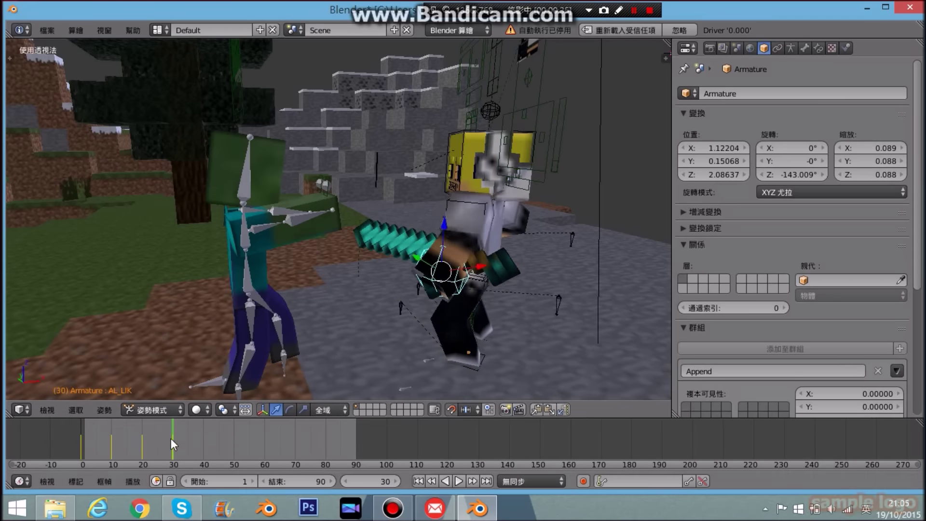
{"action": "left_click_drag", "start_coordinate": [443, 247], "coordinate": [441, 256]}
{"action": "key", "text": "i"}
{"action": "left_click", "coordinate": [363, 210]}
{"action": "key", "text": "i"}
{"action": "left_click", "coordinate": [357, 207]}
Review the arm motion, rotate the AL_LIK bone and insert a keyframe at frame 10.
{"action": "left_click_drag", "start_coordinate": [105, 434], "coordinate": [140, 430]}
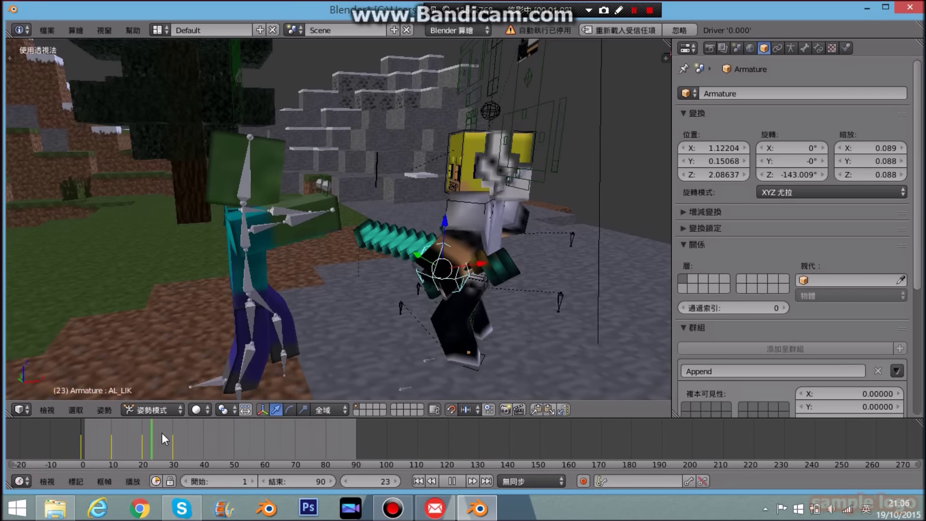
{"action": "middle_click_drag", "start_coordinate": [367, 305], "coordinate": [367, 299]}
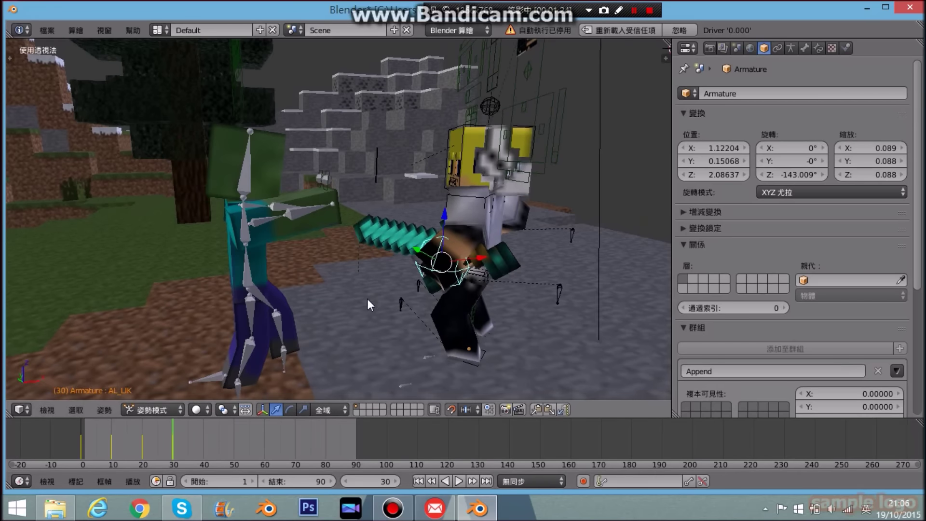
{"action": "left_click", "coordinate": [54, 449]}
{"action": "left_click", "coordinate": [289, 410]}
{"action": "mouse_move", "coordinate": [436, 264]}
{"action": "left_mouse_down"}
{"action": "mouse_move", "coordinate": [429, 271]}
{"action": "mouse_move", "coordinate": [444, 276]}
{"action": "left_mouse_up"}
{"action": "left_click", "coordinate": [112, 444]}
{"action": "key", "text": "i"}
{"action": "left_click", "coordinate": [341, 260]}
{"action": "key", "text": "alt+a"}
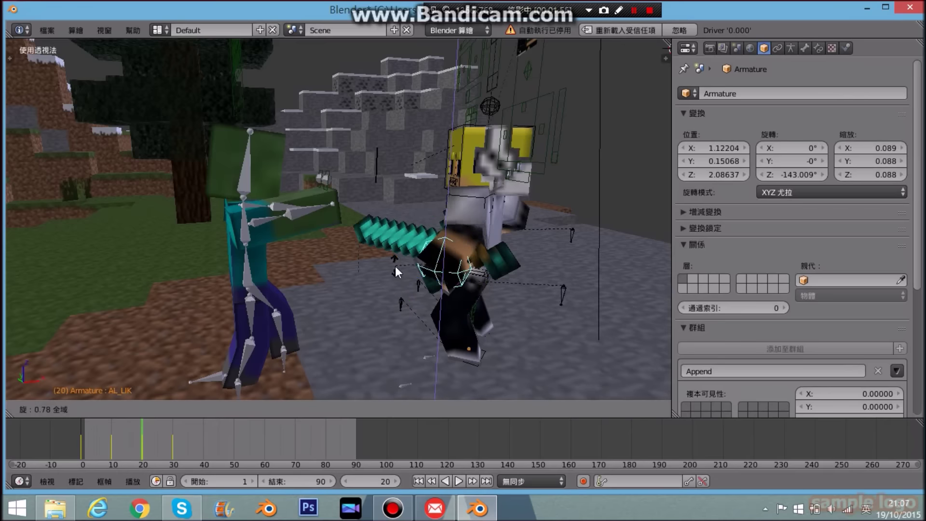
Keyframe the AL_LIK bone's small rotation about the global Z axis at frame 20 and play it back.
{"action": "key", "text": "i"}
{"action": "left_click", "coordinate": [303, 233]}
{"action": "key", "text": "alt+a"}
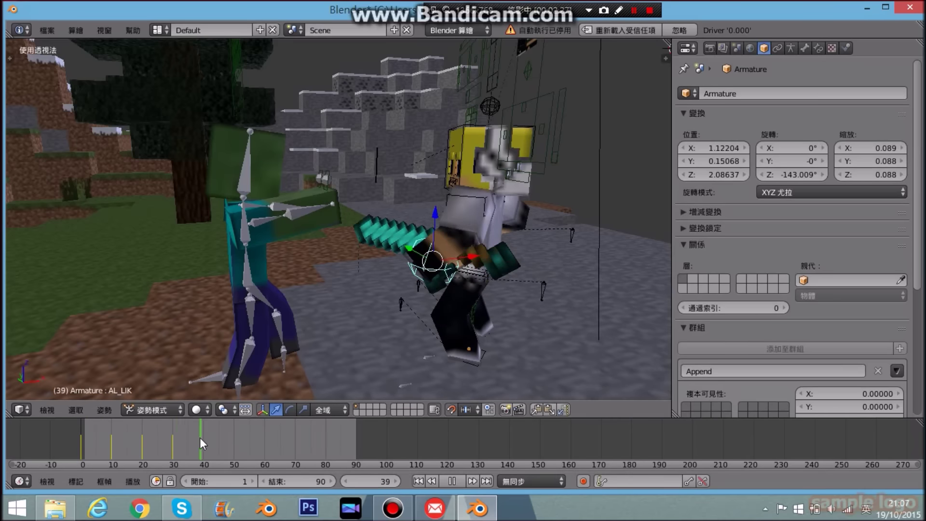
Keyframe the AL_LIK arm bone at frame 40, including a rotation of the bone, and preview the motion.
{"action": "key", "text": "i"}
{"action": "key", "text": "alt+a"}
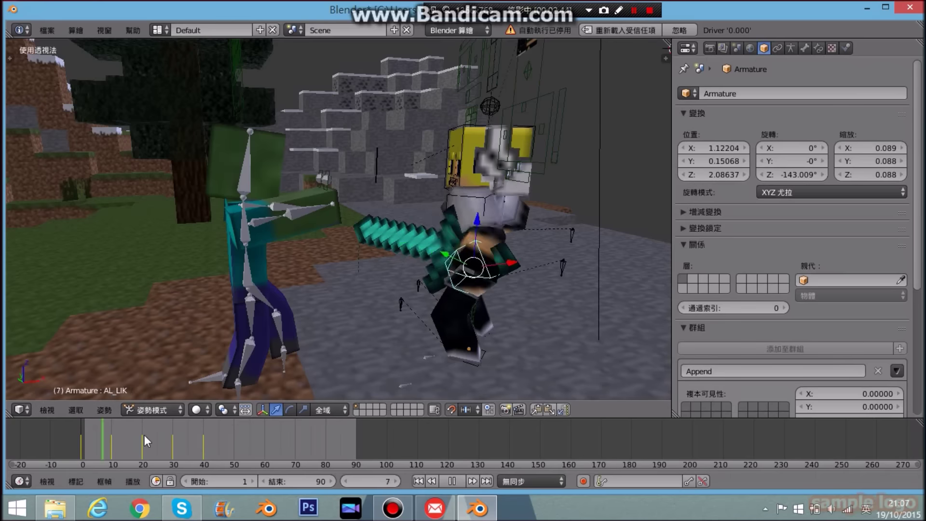
{"action": "key", "text": "Escape"}
{"action": "left_click", "coordinate": [290, 409]}
{"action": "left_click_drag", "start_coordinate": [385, 270], "coordinate": [369, 273]}
{"action": "key", "text": "i"}
{"action": "left_click", "coordinate": [369, 271]}
{"action": "key", "text": "alt+a"}
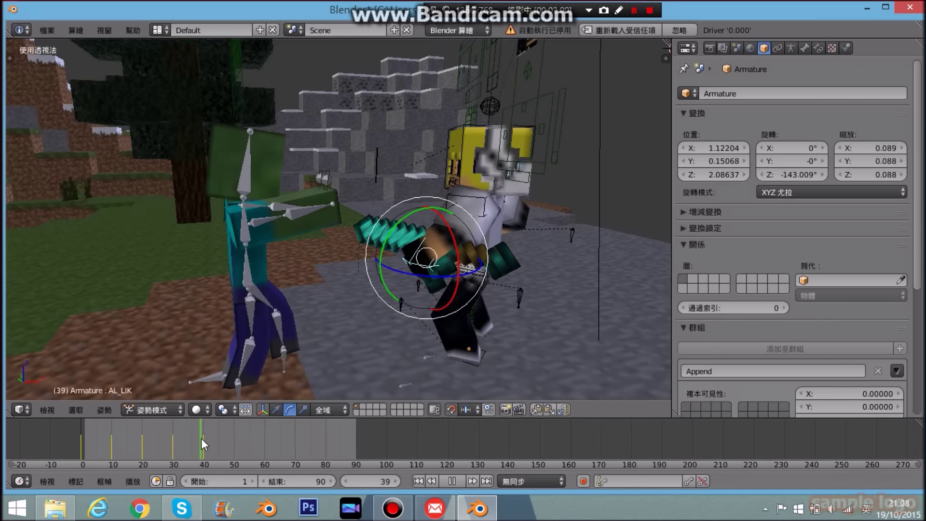
At frame 0, select the diamond sword and rotate and move it towards the character's hand.
{"action": "key", "text": "Escape"}
{"action": "left_click", "coordinate": [276, 409]}
{"action": "left_click", "coordinate": [31, 423]}
{"action": "key", "text": "shift+f"}
{"action": "key", "text": "w"}
{"action": "left_click", "coordinate": [347, 242]}
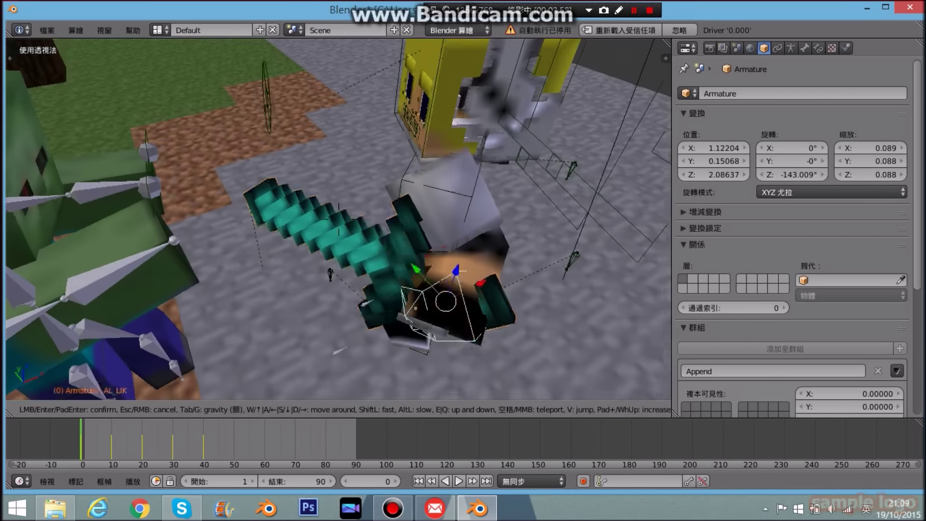
{"action": "right_click", "coordinate": [318, 236]}
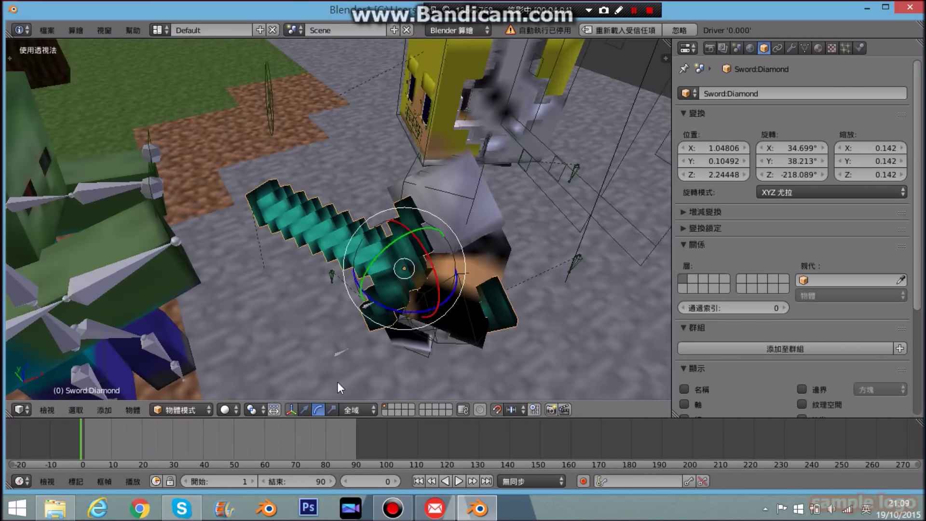
{"action": "left_click_drag", "start_coordinate": [446, 221], "coordinate": [435, 313]}
{"action": "left_click", "coordinate": [305, 409]}
{"action": "left_click_drag", "start_coordinate": [386, 245], "coordinate": [389, 249]}
Fine-tune the sword's placement in the hand to location 1.04144, 0.09224, 2.24883 and rotation 57.472°, -7.669°, -180.268°.
{"action": "middle_click_drag", "start_coordinate": [415, 303], "coordinate": [431, 213]}
{"action": "left_click_drag", "start_coordinate": [422, 50], "coordinate": [433, 52]}
{"action": "middle_click_drag", "start_coordinate": [391, 129], "coordinate": [397, 168]}
{"action": "left_click_drag", "start_coordinate": [423, 143], "coordinate": [436, 149]}
{"action": "left_click_drag", "start_coordinate": [443, 117], "coordinate": [443, 109]}
{"action": "left_click_drag", "start_coordinate": [477, 164], "coordinate": [466, 168]}
{"action": "left_click_drag", "start_coordinate": [372, 186], "coordinate": [375, 201]}
{"action": "left_click_drag", "start_coordinate": [389, 159], "coordinate": [395, 163]}
{"action": "left_click_drag", "start_coordinate": [434, 113], "coordinate": [434, 119]}
{"action": "left_click_drag", "start_coordinate": [469, 175], "coordinate": [471, 175]}
{"action": "middle_click_drag", "start_coordinate": [463, 169], "coordinate": [444, 153]}
Insert location and rotation keyframes for the diamond sword at frame 0.
{"action": "key", "text": "i"}
{"action": "left_click", "coordinate": [419, 159]}
{"action": "key", "text": "i"}
{"action": "left_click", "coordinate": [413, 173]}
Render frame 0 and examine the zombie, the character and the sword grip up close.
{"action": "key", "text": "F12"}
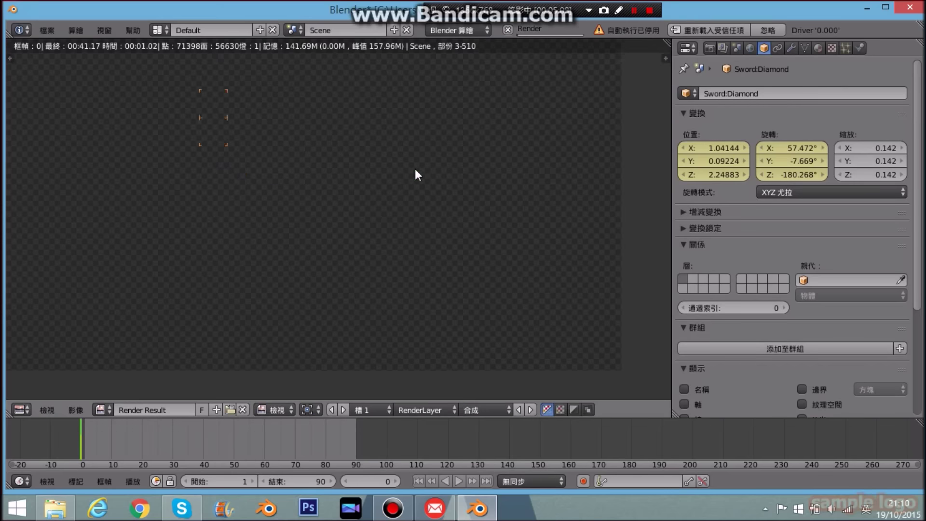
{"action": "scroll", "coordinate": [386, 173], "scroll_direction": "up", "scroll_amount": 3}
{"action": "middle_click_drag", "start_coordinate": [439, 163], "coordinate": [346, 161]}
{"action": "scroll", "coordinate": [357, 163], "scroll_direction": "up", "scroll_amount": 2}
{"action": "left_click", "coordinate": [306, 343]}
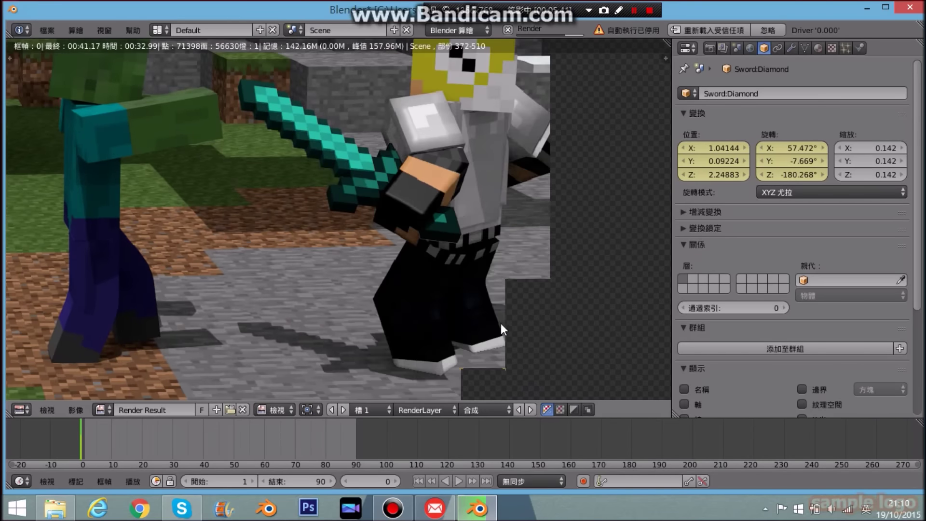
{"action": "scroll", "coordinate": [439, 251], "scroll_direction": "down", "scroll_amount": 3}
{"action": "middle_click_drag", "start_coordinate": [328, 227], "coordinate": [368, 233]}
{"action": "key", "text": "Home"}
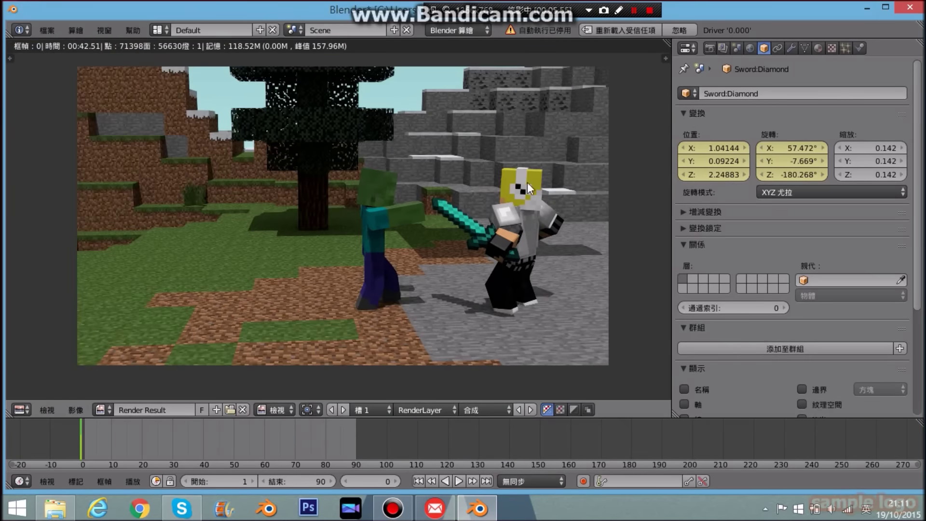
{"action": "scroll", "coordinate": [520, 156], "scroll_direction": "up", "scroll_amount": 3}
{"action": "middle_click_drag", "start_coordinate": [516, 176], "coordinate": [427, 169]}
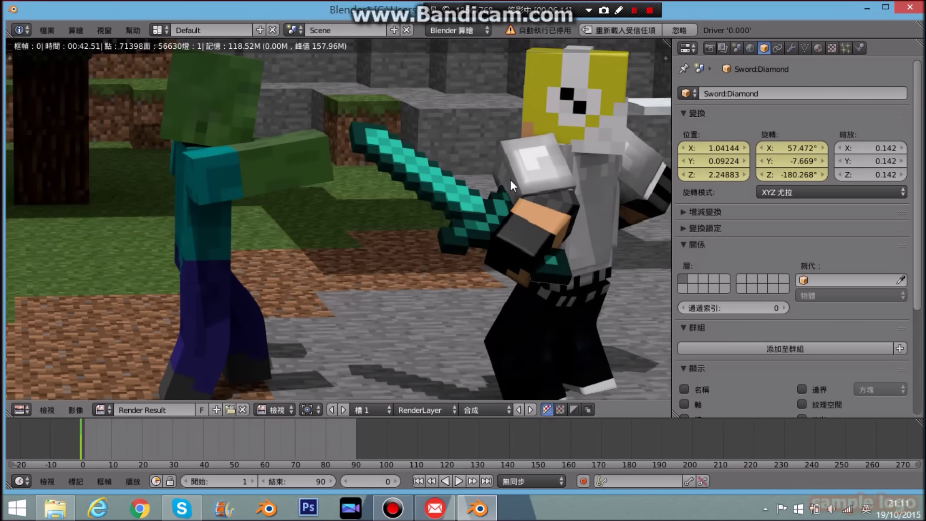
{"action": "scroll", "coordinate": [543, 212], "scroll_direction": "down", "scroll_amount": 3}
{"action": "scroll", "coordinate": [542, 213], "scroll_direction": "up", "scroll_amount": 2}
Switch the render result area back to the 3D View and play the animation from the camera view.
{"action": "left_click", "coordinate": [21, 410]}
{"action": "left_click", "coordinate": [38, 393]}
{"action": "right_click", "coordinate": [462, 221]}
{"action": "right_click", "coordinate": [475, 106]}
{"action": "middle_click_drag", "start_coordinate": [462, 212], "coordinate": [447, 215]}
{"action": "key", "text": "shift+f"}
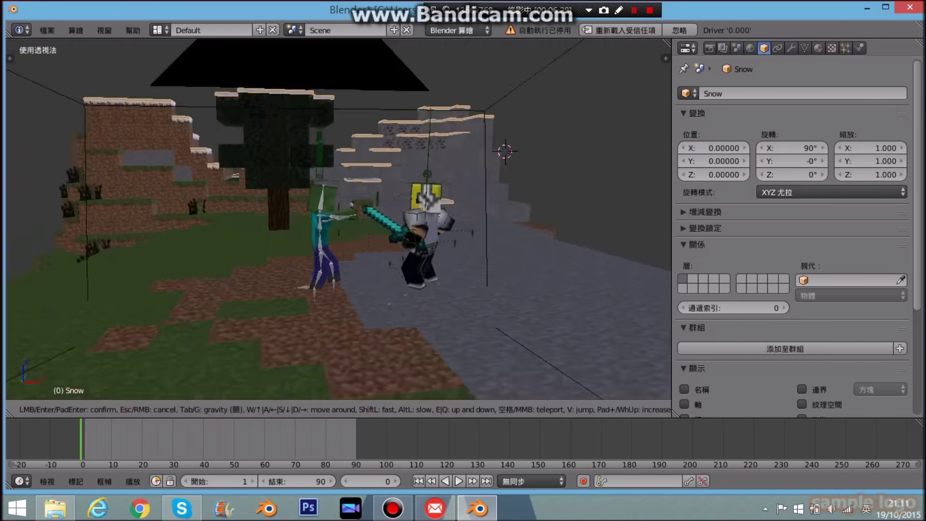
{"action": "left_click", "coordinate": [47, 30]}
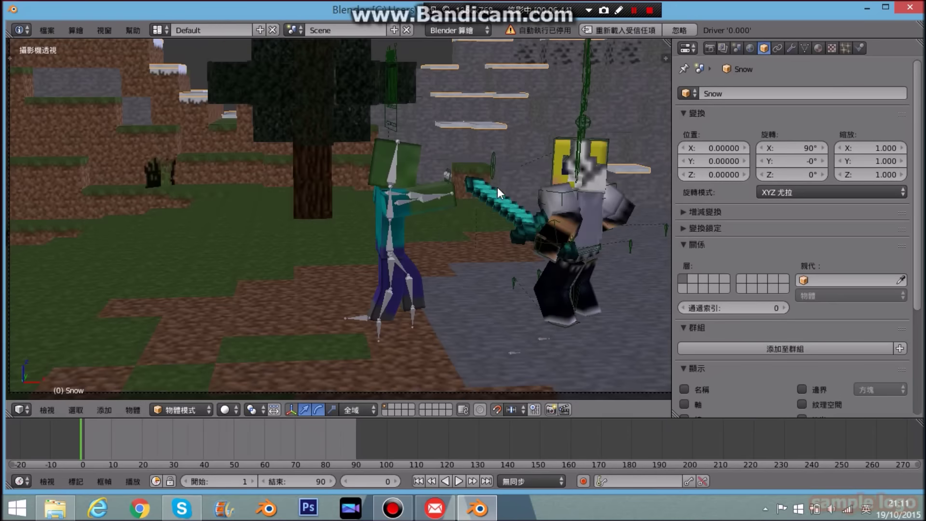
{"action": "key", "text": "alt+a"}
{"action": "key", "text": "shift"}
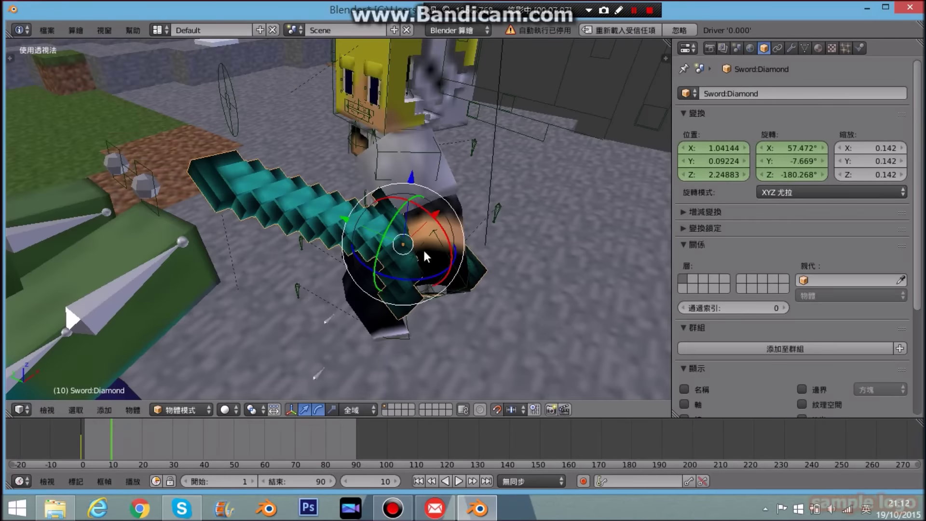
At frame 10, move and rotate the diamond sword to follow the hand and insert a location and rotation keyframe.
{"action": "left_click_drag", "start_coordinate": [423, 248], "coordinate": [350, 248]}
{"action": "left_click_drag", "start_coordinate": [407, 202], "coordinate": [366, 244]}
{"action": "key", "text": "i"}
{"action": "left_click", "coordinate": [366, 244]}
{"action": "mouse_move", "coordinate": [111, 437]}
{"action": "left_mouse_down"}
{"action": "mouse_move", "coordinate": [88, 437]}
{"action": "mouse_move", "coordinate": [111, 438]}
{"action": "left_mouse_up"}
{"action": "left_click_drag", "start_coordinate": [435, 212], "coordinate": [427, 216]}
{"action": "left_click", "coordinate": [427, 223]}
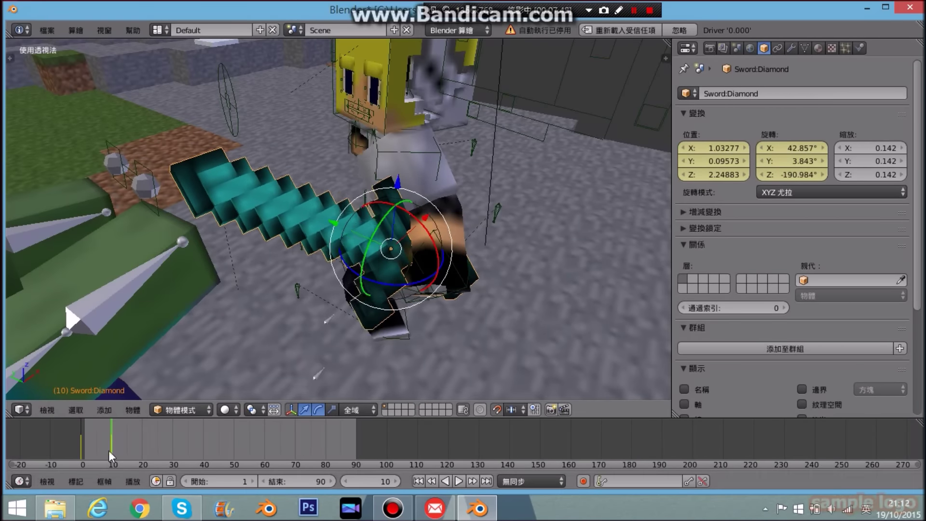
At frame 20, move the diamond sword along the Y axis to follow the hand and insert a keyframe.
{"action": "key", "text": "alt+a"}
{"action": "key", "text": "alt+a"}
{"action": "left_click_drag", "start_coordinate": [209, 427], "coordinate": [141, 432]}
{"action": "key", "text": "g"}
{"action": "key", "text": "y"}
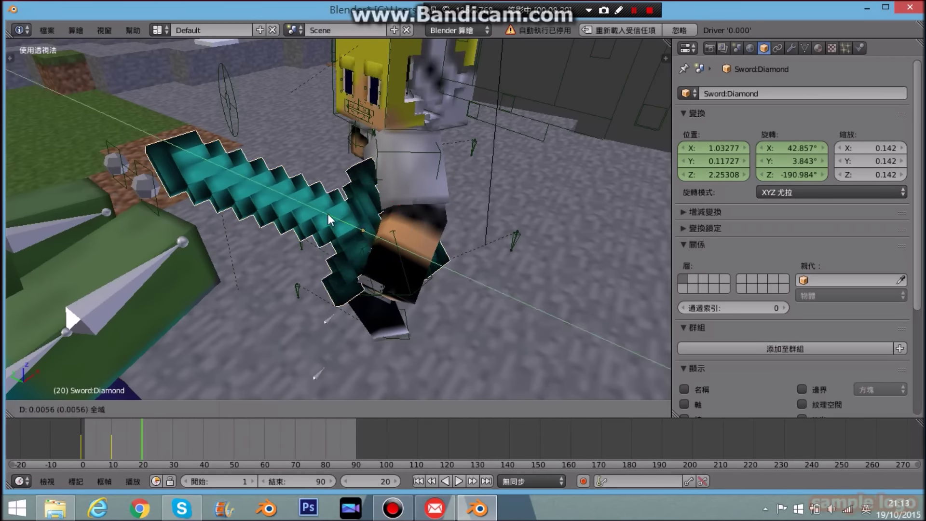
{"action": "key", "text": "i"}
{"action": "left_click", "coordinate": [368, 218]}
Fine-tune the diamond sword's placement in the hand at frames 10 and 20.
{"action": "middle_click_drag", "start_coordinate": [369, 218], "coordinate": [389, 219]}
{"action": "left_click_drag", "start_coordinate": [137, 428], "coordinate": [112, 433]}
{"action": "left_click_drag", "start_coordinate": [439, 203], "coordinate": [434, 207]}
{"action": "left_click_drag", "start_coordinate": [116, 432], "coordinate": [142, 429]}
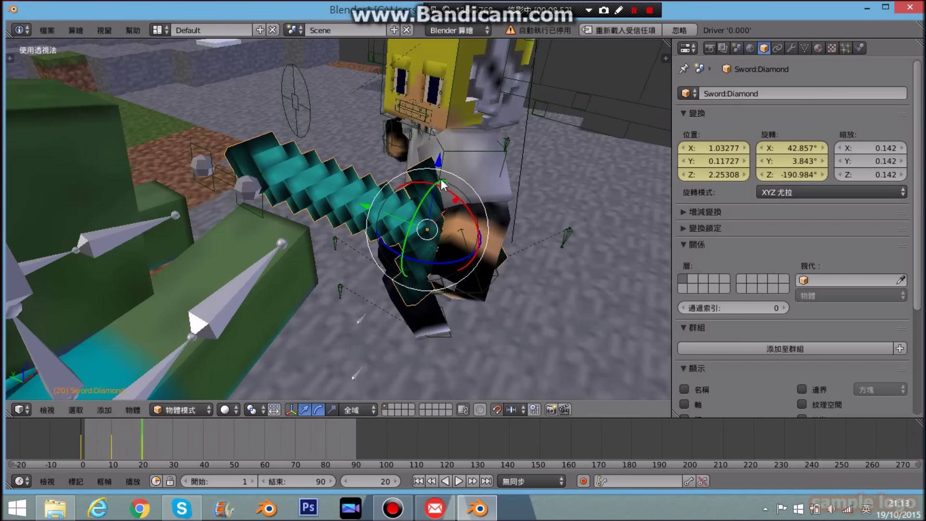
{"action": "left_click_drag", "start_coordinate": [441, 179], "coordinate": [446, 181]}
At frame 30, move the diamond sword along the Y axis to follow the hand and preview the motion.
{"action": "left_click_drag", "start_coordinate": [94, 434], "coordinate": [173, 430]}
{"action": "key", "text": "g"}
{"action": "key", "text": "y"}
{"action": "left_click", "coordinate": [431, 202]}
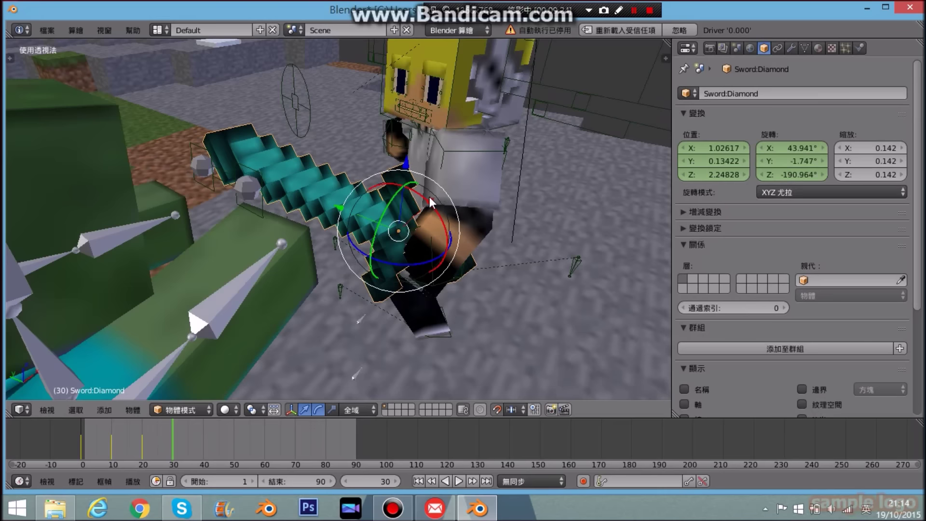
{"action": "key", "text": "alt+a"}
{"action": "left_click_drag", "start_coordinate": [114, 443], "coordinate": [168, 459]}
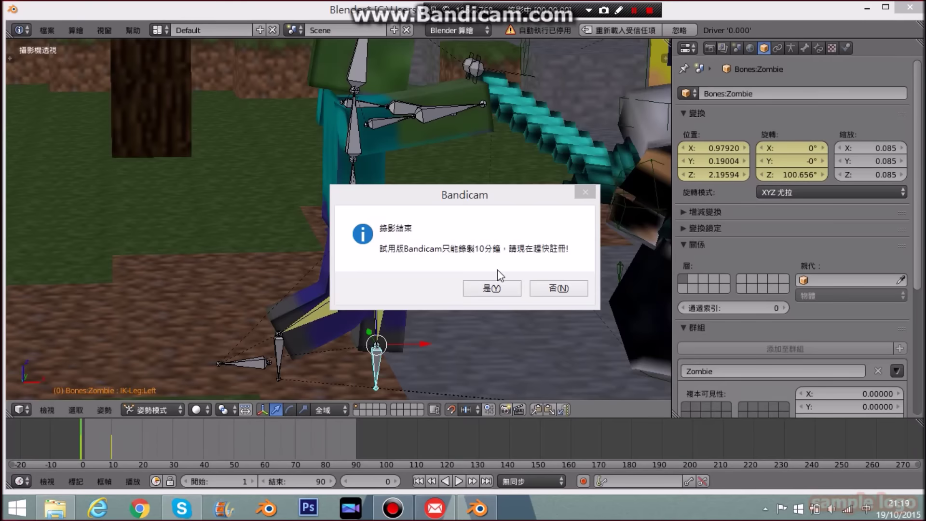
At frame 0, move the zombie's body bone back and shift its left leg IK bone backward along the X axis.
{"action": "left_click", "coordinate": [490, 288]}
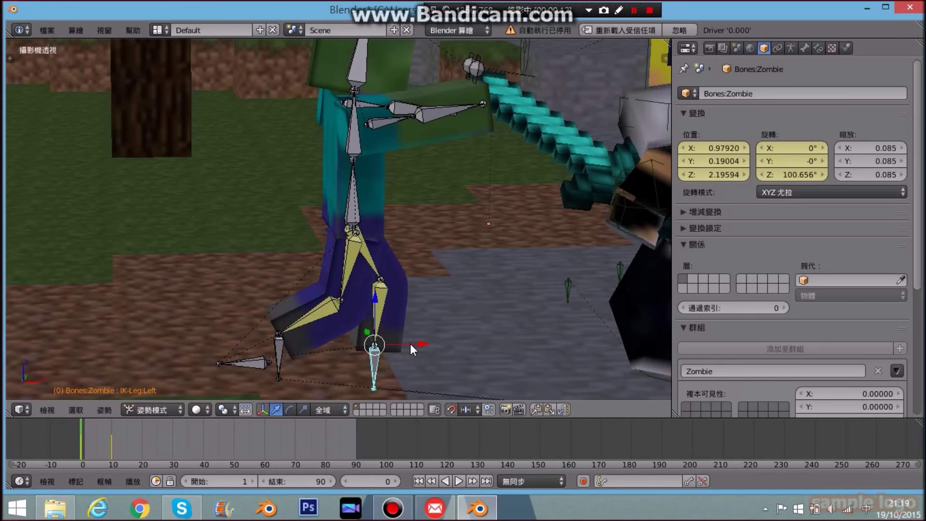
{"action": "right_click", "coordinate": [357, 202]}
{"action": "left_click_drag", "start_coordinate": [388, 230], "coordinate": [270, 232]}
{"action": "right_click", "coordinate": [313, 285]}
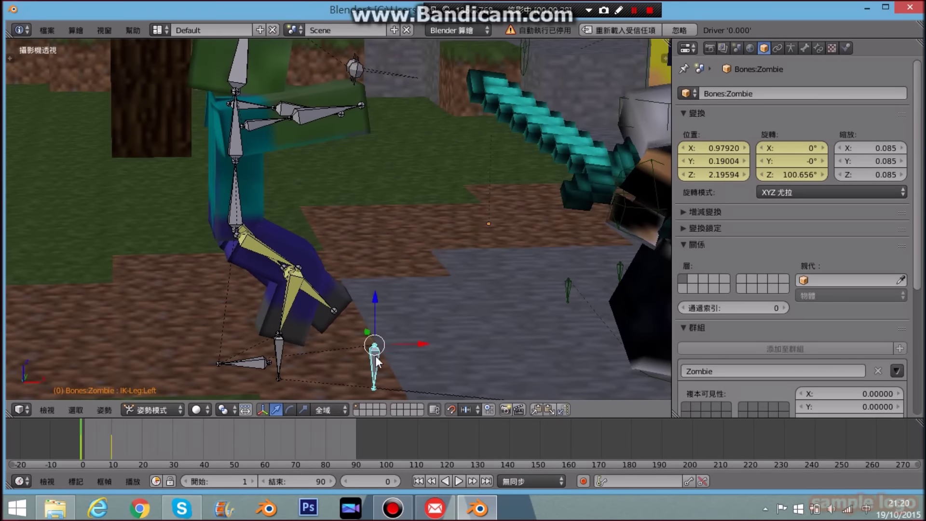
{"action": "key", "text": "x"}
{"action": "left_click", "coordinate": [205, 354]}
Raise the zombie's left leg IK bone slightly at frame 0 and insert a keyframe.
{"action": "key", "text": "ctrl+Tab"}
{"action": "left_click_drag", "start_coordinate": [490, 193], "coordinate": [484, 226]}
{"action": "right_click", "coordinate": [484, 225]}
{"action": "right_click", "coordinate": [306, 145]}
{"action": "key", "text": "ctrl+Tab"}
{"action": "left_click_drag", "start_coordinate": [173, 328], "coordinate": [172, 306]}
{"action": "key", "text": "shift"}
{"action": "key", "text": "i"}
{"action": "left_click", "coordinate": [193, 267]}
At frame 10, move the zombie's left leg IK bone and body forward, insert a keyframe and preview the motion.
{"action": "left_click_drag", "start_coordinate": [77, 427], "coordinate": [111, 426]}
{"action": "left_click_drag", "start_coordinate": [200, 298], "coordinate": [429, 299]}
{"action": "left_click", "coordinate": [424, 294]}
{"action": "right_click", "coordinate": [311, 203]}
{"action": "left_click_drag", "start_coordinate": [342, 234], "coordinate": [389, 241]}
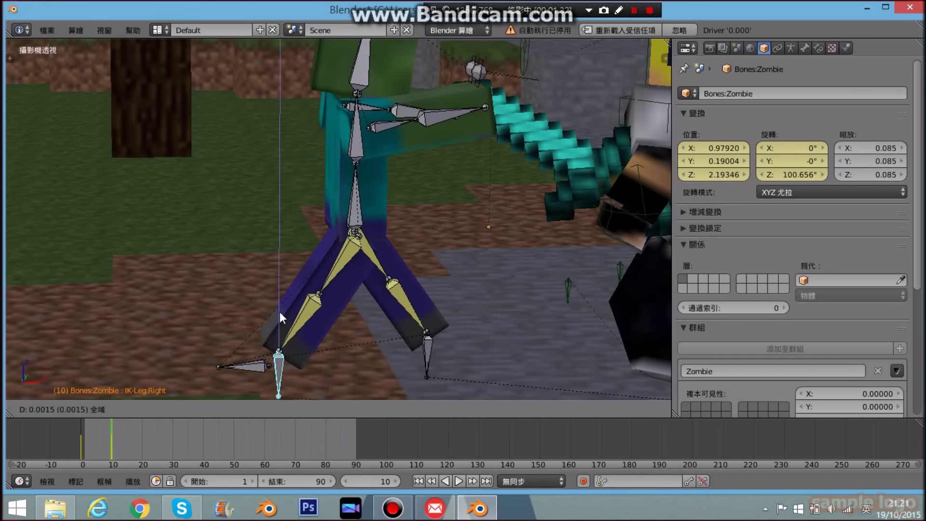
{"action": "key", "text": "i"}
{"action": "left_click", "coordinate": [267, 277]}
{"action": "key", "text": "alt+a"}
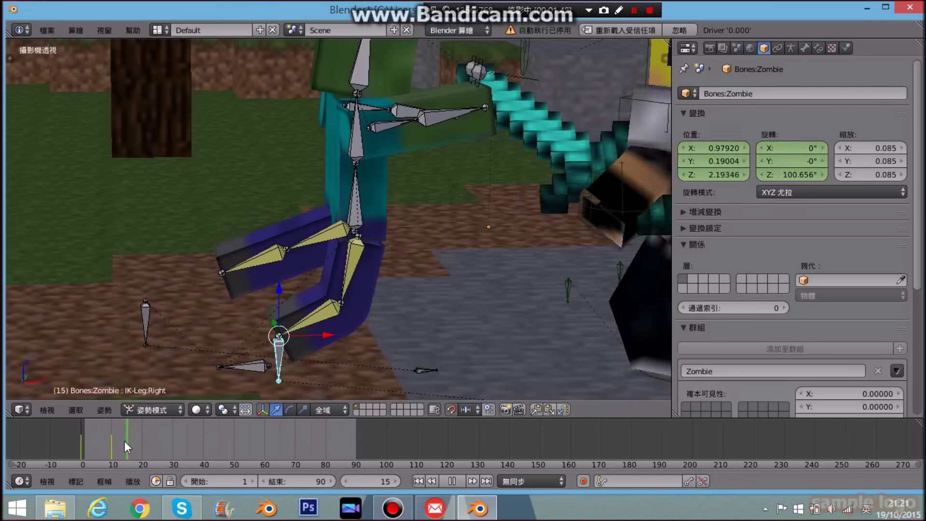
{"action": "key", "text": "Escape"}
Try to move the zombie's body back at frame 0, keyframe its right leg IK bone and preview the motion.
{"action": "left_click_drag", "start_coordinate": [385, 221], "coordinate": [312, 217]}
{"action": "right_click", "coordinate": [280, 338]}
{"action": "key", "text": "i"}
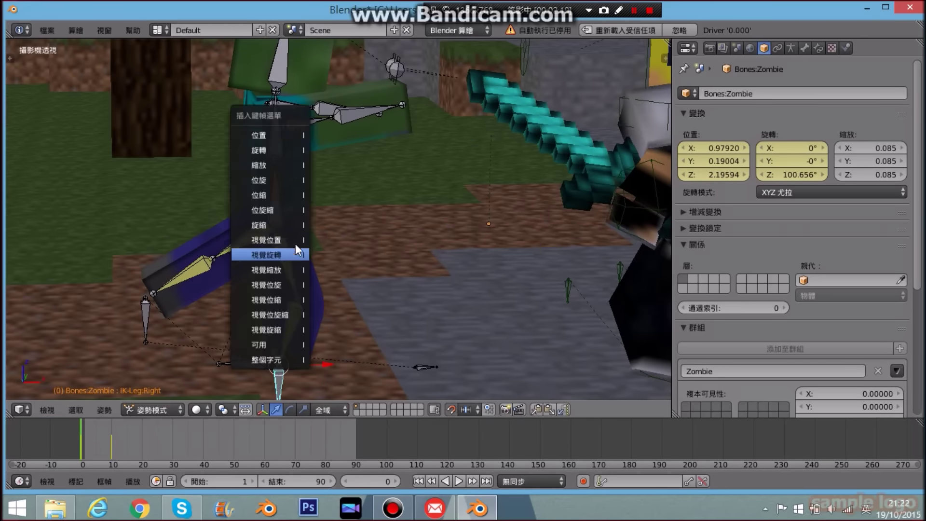
{"action": "left_click", "coordinate": [295, 244]}
{"action": "key", "text": "ctrl+Tab"}
{"action": "key", "text": "alt+a"}
{"action": "key", "text": "Escape"}
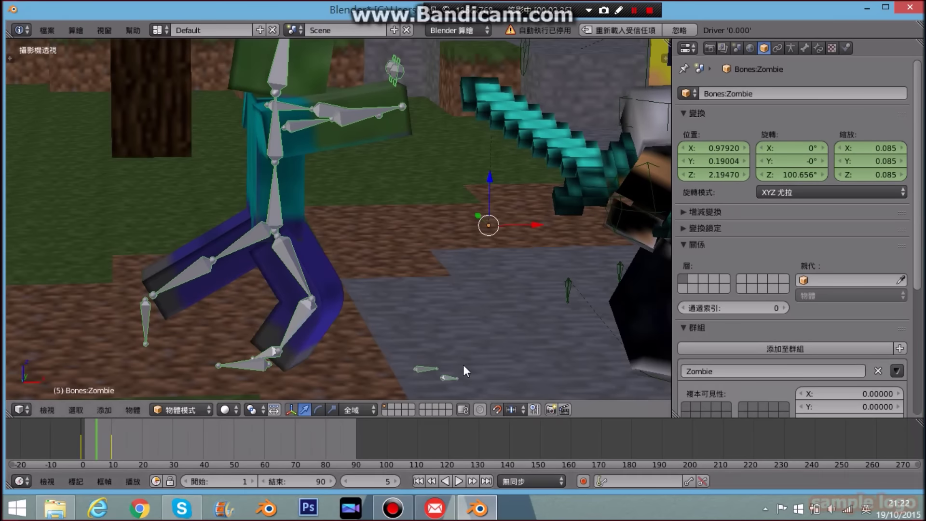
Undo the recent zombie pose and keyframe changes and return to frame 0.
{"action": "key", "text": "ctrl+Tab"}
{"action": "right_click", "coordinate": [446, 378]}
{"action": "right_click", "coordinate": [392, 263]}
{"action": "key", "text": "ctrl+z"}
{"action": "key", "text": "ctrl+z"}
{"action": "key", "text": "ctrl+z"}
{"action": "key", "text": "ctrl+z"}
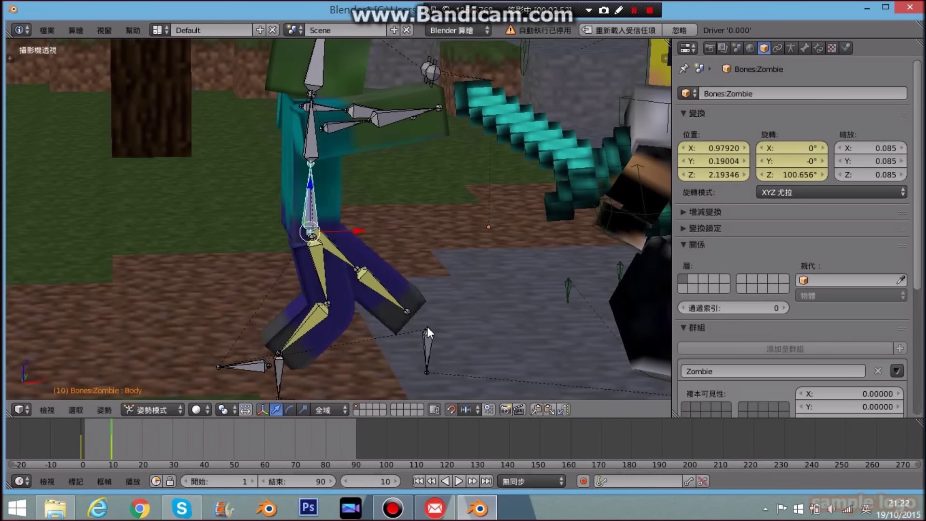
{"action": "key", "text": "z"}
{"action": "key", "text": "ctrl+z"}
{"action": "key", "text": "z"}
{"action": "left_click", "coordinate": [77, 443]}
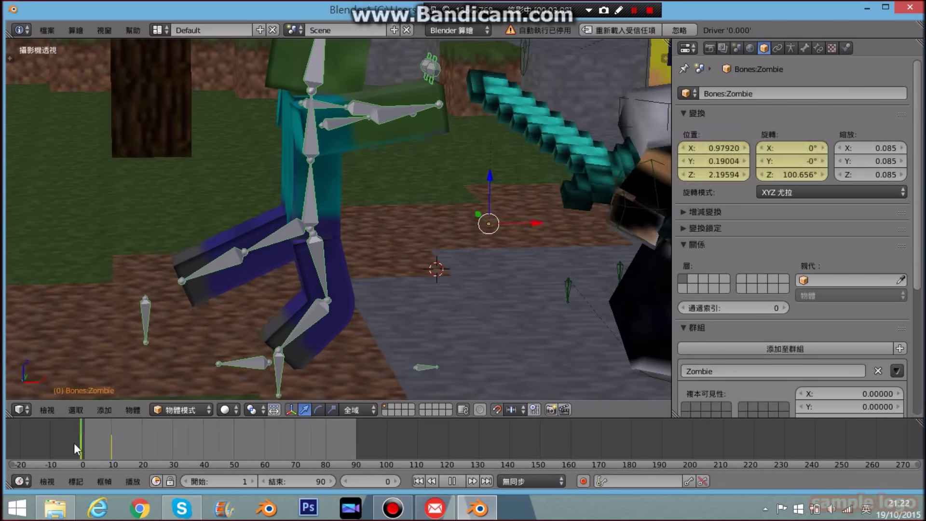
Return the zombie armature to pose mode and move its left leg IK bone down and forward at frame 0.
{"action": "right_click", "coordinate": [286, 345]}
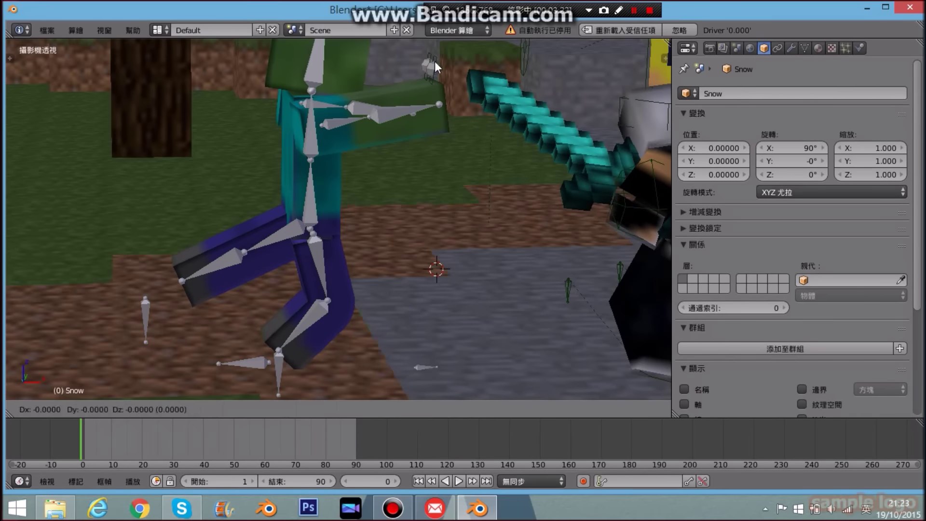
{"action": "middle_click_drag", "start_coordinate": [435, 68], "coordinate": [433, 116], "text": "shift"}
{"action": "right_click", "coordinate": [433, 115]}
{"action": "right_click", "coordinate": [433, 116]}
{"action": "right_click", "coordinate": [433, 116]}
{"action": "middle_click_drag", "start_coordinate": [276, 376], "coordinate": [310, 294], "text": "shift"}
{"action": "key", "text": "ctrl+Tab"}
{"action": "left_click_drag", "start_coordinate": [311, 293], "coordinate": [310, 294]}
{"action": "right_click", "coordinate": [179, 275]}
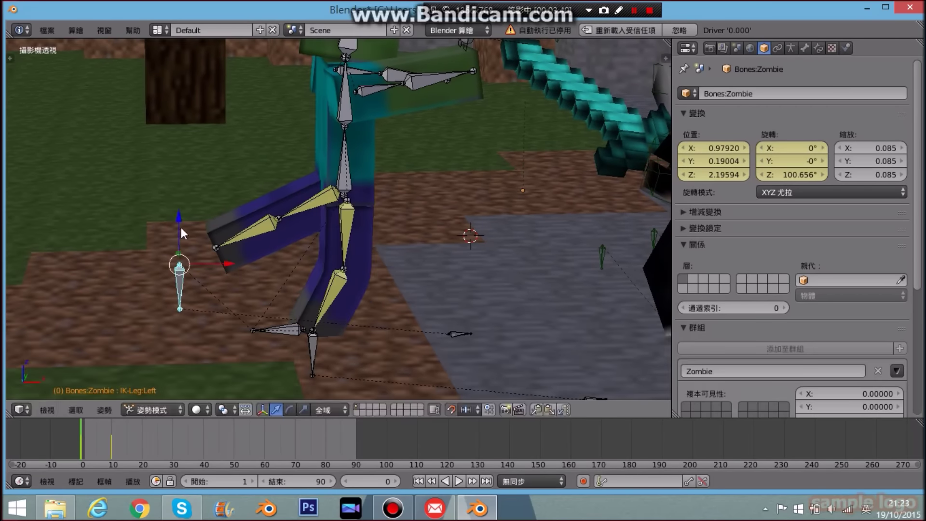
{"action": "left_click_drag", "start_coordinate": [180, 264], "coordinate": [234, 312]}
Move the zombie's body bone back along the X axis at frame 0 and insert a keyframe.
{"action": "right_click", "coordinate": [351, 179]}
{"action": "left_click_drag", "start_coordinate": [386, 194], "coordinate": [315, 187]}
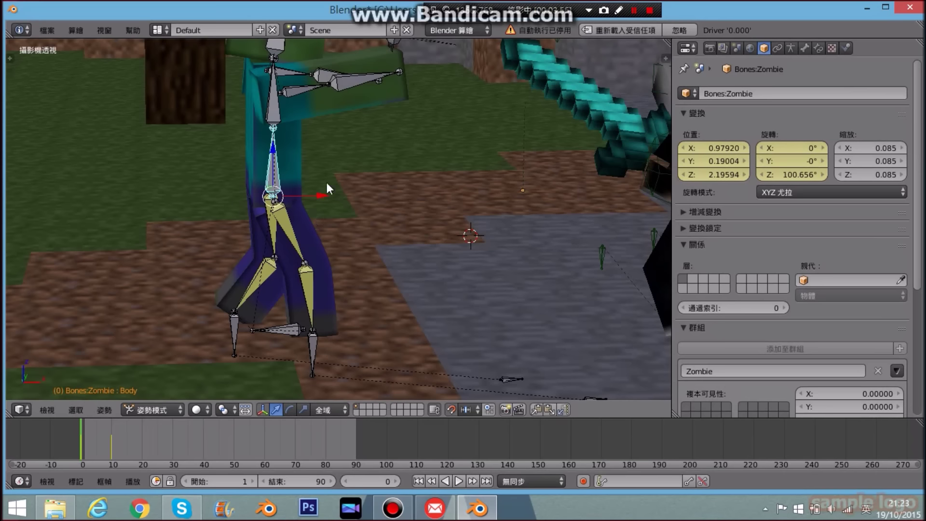
{"action": "key", "text": "i"}
{"action": "left_click", "coordinate": [320, 184]}
{"action": "key", "text": "ctrl+Tab"}
{"action": "left_click", "coordinate": [81, 441]}
Lower the zombie's left leg IK bone toward the ground at frame 0 and insert a keyframe.
{"action": "right_click", "coordinate": [317, 64]}
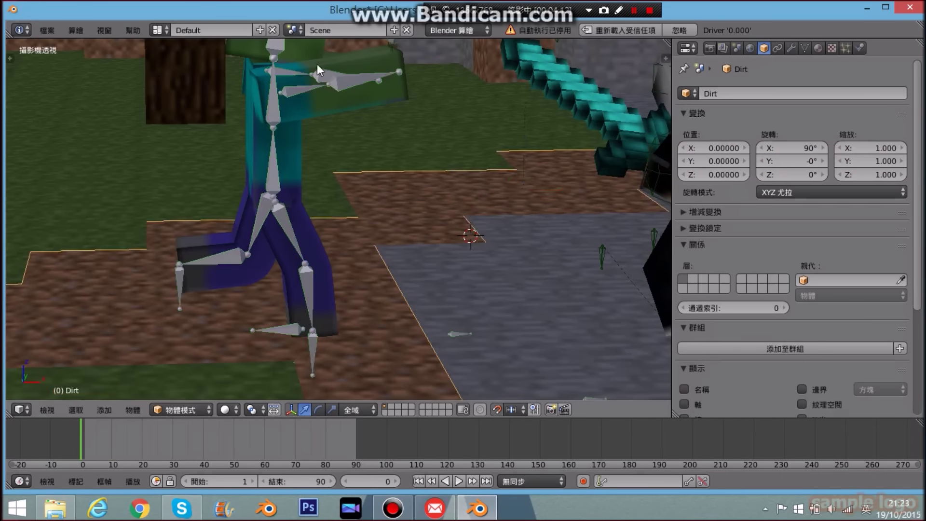
{"action": "scroll", "coordinate": [317, 65], "scroll_direction": "up", "scroll_amount": 1}
{"action": "right_click", "coordinate": [261, 121]}
{"action": "key", "text": "ctrl+Tab"}
{"action": "right_click", "coordinate": [148, 284]}
{"action": "left_click_drag", "start_coordinate": [147, 226], "coordinate": [149, 295]}
{"action": "left_click_drag", "start_coordinate": [208, 343], "coordinate": [211, 343]}
{"action": "left_click_drag", "start_coordinate": [221, 311], "coordinate": [222, 312]}
{"action": "key", "text": "i"}
{"action": "left_click", "coordinate": [317, 242]}
Preview the first stride, move the zombie's body and left leg IK bone forward at frame 10, and insert a keyframe.
{"action": "left_click_drag", "start_coordinate": [110, 437], "coordinate": [81, 436]}
{"action": "scroll", "coordinate": [338, 231], "scroll_direction": "down", "scroll_amount": 5}
{"action": "scroll", "coordinate": [346, 226], "scroll_direction": "up", "scroll_amount": 6}
{"action": "key", "text": "alt+a"}
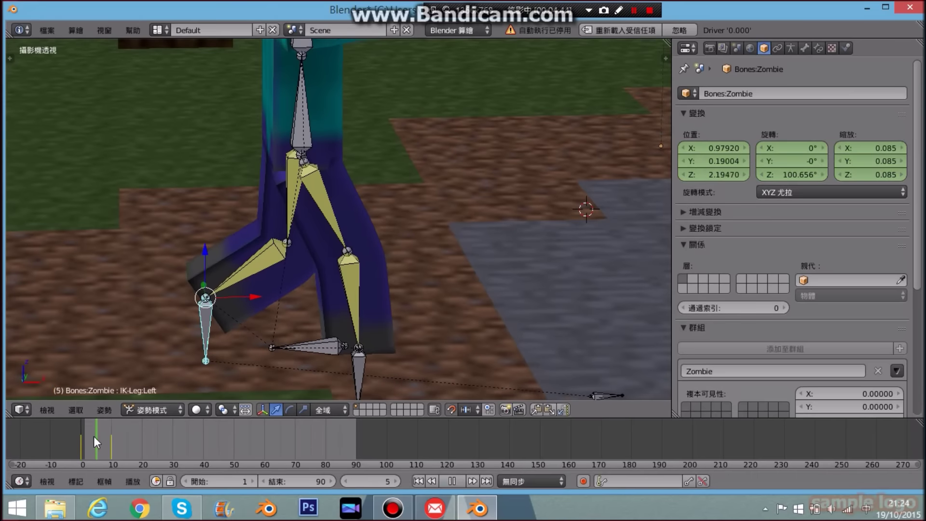
{"action": "right_click", "coordinate": [302, 113]}
{"action": "left_click_drag", "start_coordinate": [336, 155], "coordinate": [449, 147]}
{"action": "right_click", "coordinate": [206, 332]}
{"action": "left_click_drag", "start_coordinate": [246, 299], "coordinate": [408, 300]}
{"action": "right_click", "coordinate": [421, 123]}
{"action": "key", "text": "i"}
{"action": "left_click", "coordinate": [279, 163]}
At frame 10, nudge the zombie's body and left leg IK bone back and insert a keyframe.
{"action": "left_click_drag", "start_coordinate": [111, 438], "coordinate": [186, 454]}
{"action": "scroll", "coordinate": [419, 263], "scroll_direction": "down", "scroll_amount": 7}
{"action": "key", "text": "Down"}
{"action": "scroll", "coordinate": [364, 297], "scroll_direction": "up", "scroll_amount": 4}
{"action": "left_click_drag", "start_coordinate": [419, 211], "coordinate": [400, 211]}
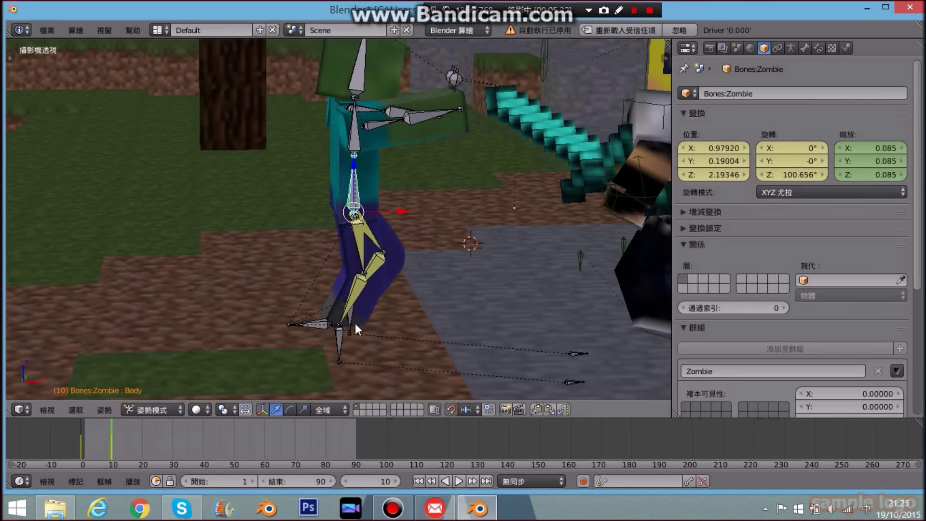
{"action": "left_click_drag", "start_coordinate": [355, 296], "coordinate": [334, 297]}
{"action": "key", "text": "i"}
{"action": "left_click", "coordinate": [362, 222]}
{"action": "right_click", "coordinate": [353, 188]}
At frame 20, move the zombie's left leg IK bone forward along the X axis and insert a keyframe.
{"action": "left_click_drag", "start_coordinate": [97, 447], "coordinate": [137, 440]}
{"action": "key", "text": "alt+a"}
{"action": "right_click", "coordinate": [337, 306]}
{"action": "key", "text": "g"}
{"action": "key", "text": "x"}
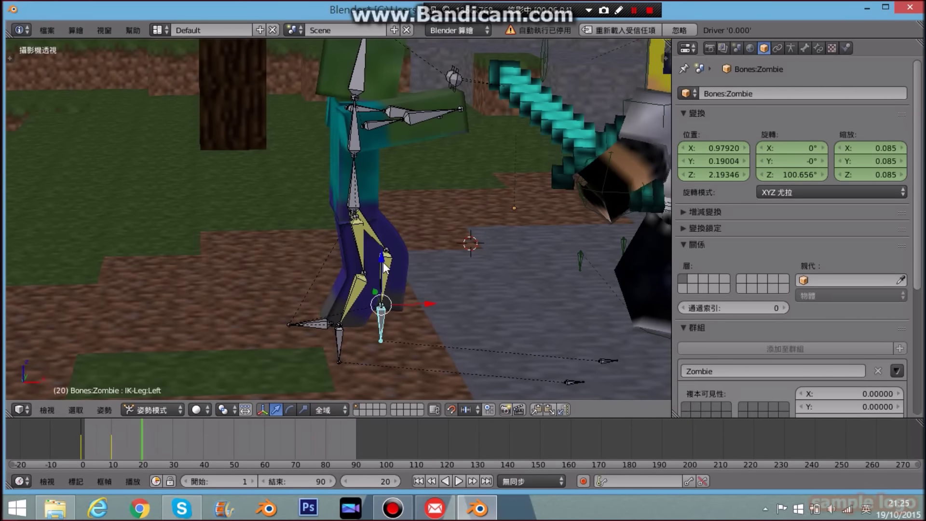
{"action": "scroll", "coordinate": [383, 262], "scroll_direction": "down", "scroll_amount": 6}
{"action": "scroll", "coordinate": [390, 236], "scroll_direction": "up", "scroll_amount": 4}
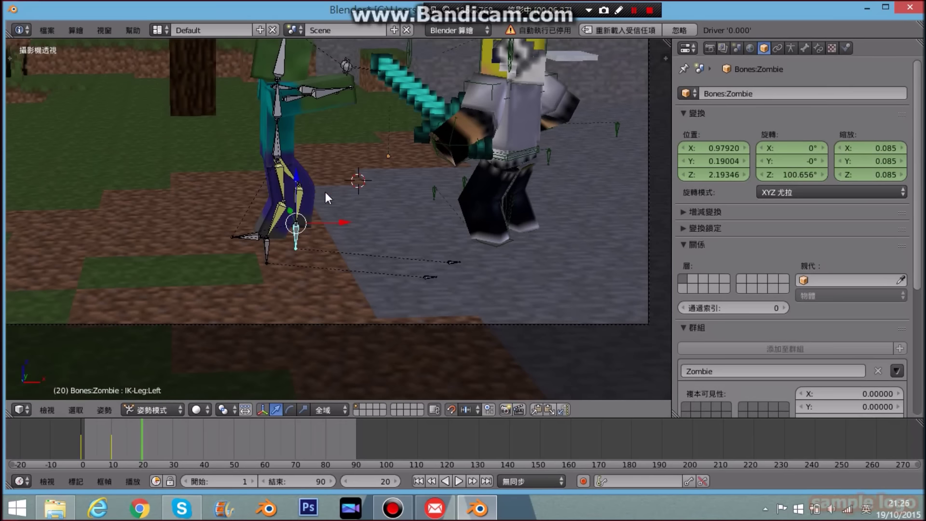
{"action": "scroll", "coordinate": [325, 192], "scroll_direction": "down", "scroll_amount": 2}
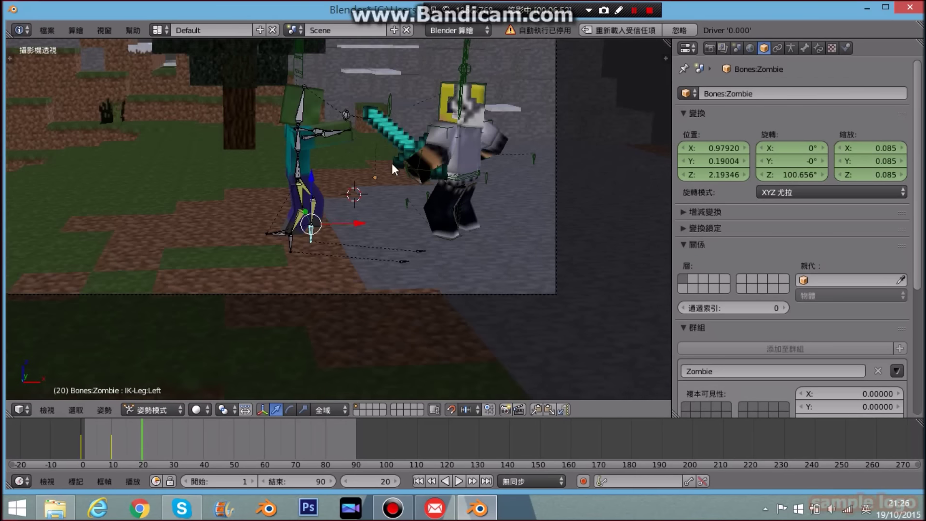
{"action": "middle_click_drag", "start_coordinate": [349, 134], "coordinate": [385, 160], "text": "shift"}
{"action": "key", "text": "i"}
{"action": "left_click", "coordinate": [375, 158]}
Move the zombie's body bone forward at frame 20 and insert a keyframe.
{"action": "left_click_drag", "start_coordinate": [143, 439], "coordinate": [143, 439]}
{"action": "scroll", "coordinate": [290, 232], "scroll_direction": "up", "scroll_amount": 4}
{"action": "right_click", "coordinate": [322, 176]}
{"action": "left_click_drag", "start_coordinate": [345, 181], "coordinate": [360, 157]}
{"action": "key", "text": "i"}
{"action": "left_click", "coordinate": [361, 157]}
Play and scrub the timeline to examine the zombie's leg and body motion over the first frames.
{"action": "scroll", "coordinate": [290, 231], "scroll_direction": "down", "scroll_amount": 3}
{"action": "middle_click_drag", "start_coordinate": [227, 304], "coordinate": [281, 365], "text": "shift"}
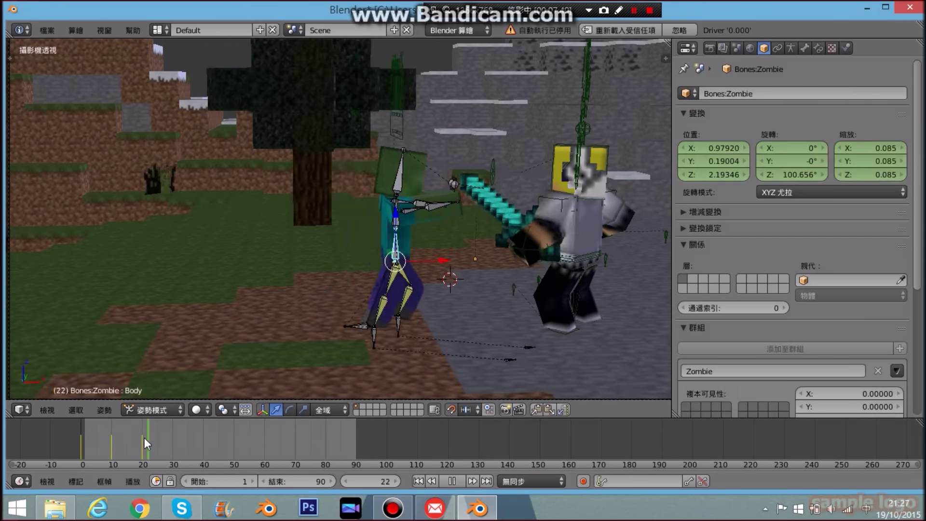
{"action": "key", "text": "alt+a"}
{"action": "scroll", "coordinate": [188, 193], "scroll_direction": "up", "scroll_amount": 3}
{"action": "right_click", "coordinate": [188, 193]}
{"action": "scroll", "coordinate": [338, 266], "scroll_direction": "down", "scroll_amount": 3}
{"action": "right_click", "coordinate": [470, 348]}
{"action": "scroll", "coordinate": [319, 225], "scroll_direction": "up", "scroll_amount": 3}
{"action": "middle_click_drag", "start_coordinate": [470, 348], "coordinate": [392, 273], "text": "shift"}
{"action": "scroll", "coordinate": [392, 274], "scroll_direction": "up", "scroll_amount": 3}
{"action": "left_click_drag", "start_coordinate": [142, 441], "coordinate": [82, 438]}
{"action": "left_click", "coordinate": [458, 480]}
{"action": "key", "text": "alt+a"}
{"action": "left_click_drag", "start_coordinate": [200, 438], "coordinate": [93, 439]}
{"action": "right_click", "coordinate": [348, 347]}
{"action": "key", "text": "alt+a"}
Try to shift the zombie's right leg IK bone forward and preview the stride.
{"action": "right_click", "coordinate": [307, 374]}
{"action": "left_click_drag", "start_coordinate": [314, 337], "coordinate": [334, 343]}
{"action": "left_click_drag", "start_coordinate": [144, 431], "coordinate": [91, 435]}
{"action": "key", "text": "alt+a"}
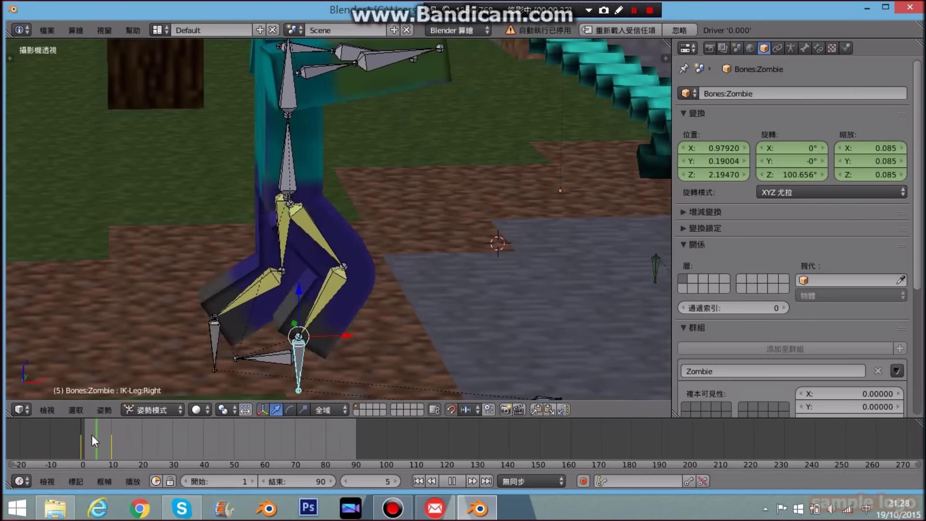
{"action": "key", "text": "alt+a"}
Raise the zombie's right leg IK bone, move it forward, adjust the body bone and insert a keyframe.
{"action": "left_click_drag", "start_coordinate": [297, 305], "coordinate": [297, 290]}
{"action": "left_click_drag", "start_coordinate": [338, 321], "coordinate": [390, 323]}
{"action": "right_click", "coordinate": [409, 168]}
{"action": "left_click_drag", "start_coordinate": [460, 271], "coordinate": [486, 300]}
{"action": "scroll", "coordinate": [487, 298], "scroll_direction": "down", "scroll_amount": 1}
{"action": "right_click", "coordinate": [395, 183]}
{"action": "key", "text": "i"}
{"action": "left_click", "coordinate": [394, 183]}
Preview the stride and undo the last two changes.
{"action": "left_click", "coordinate": [126, 441]}
{"action": "key", "text": "alt+a"}
{"action": "left_click_drag", "start_coordinate": [124, 441], "coordinate": [82, 433]}
{"action": "key", "text": "ctrl+z"}
{"action": "key", "text": "ctrl+z"}
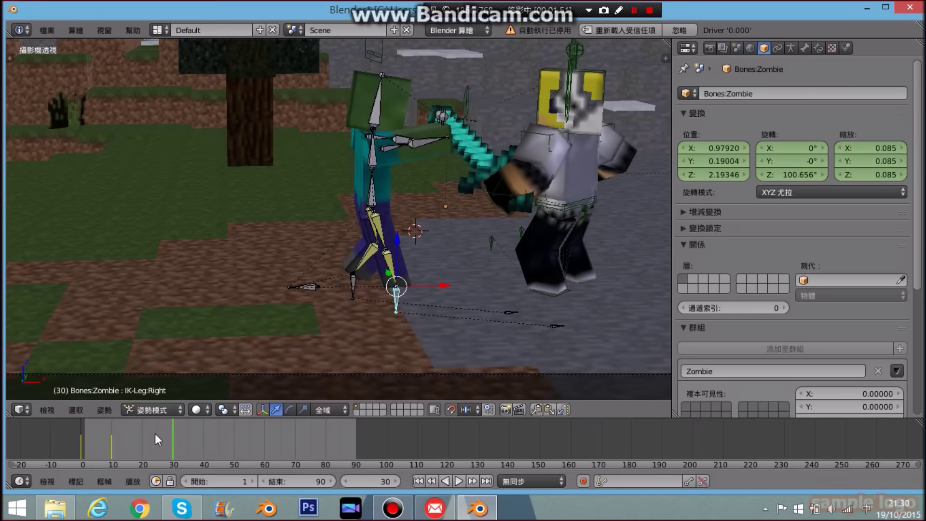
Adjust the zombie's right leg IK bone for the next stride and insert a keyframe.
{"action": "mouse_move", "coordinate": [156, 435]}
{"action": "left_mouse_down"}
{"action": "mouse_move", "coordinate": [193, 386]}
{"action": "mouse_move", "coordinate": [63, 454]}
{"action": "mouse_move", "coordinate": [142, 444]}
{"action": "left_mouse_up"}
{"action": "right_click", "coordinate": [354, 284]}
{"action": "key", "text": "alt+a"}
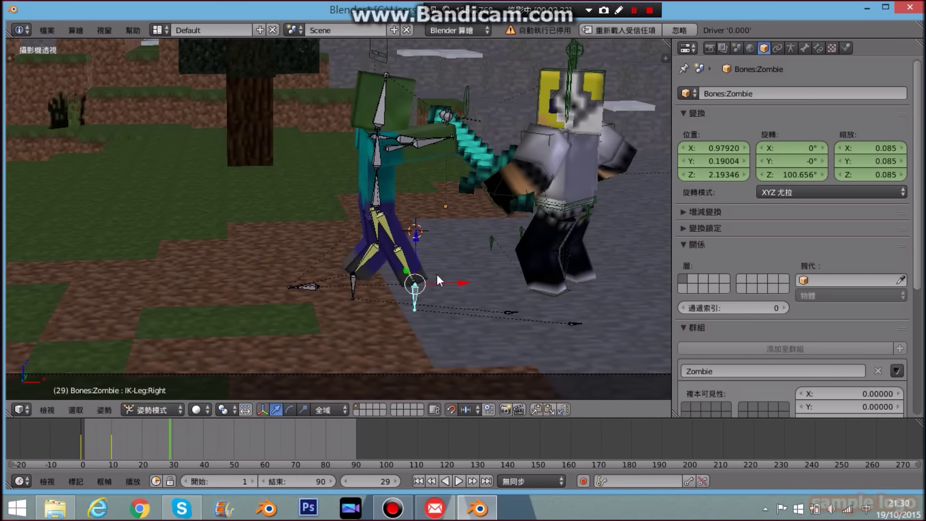
{"action": "key", "text": "i"}
{"action": "left_click", "coordinate": [400, 247]}
Insert a keyframe for the zombie's leg pose at frame 10 and scrub back to frame 0.
{"action": "left_click_drag", "start_coordinate": [164, 434], "coordinate": [94, 440]}
{"action": "right_click", "coordinate": [300, 188]}
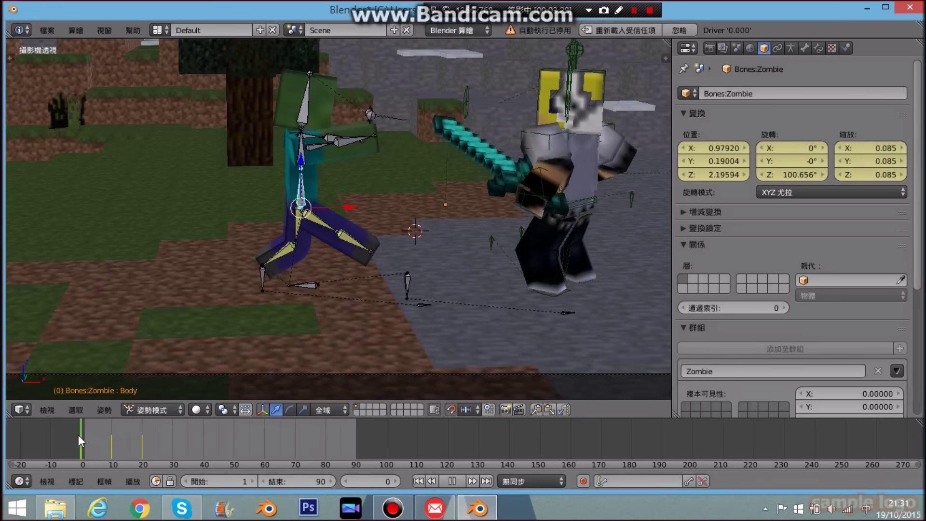
{"action": "left_click_drag", "start_coordinate": [78, 435], "coordinate": [111, 431]}
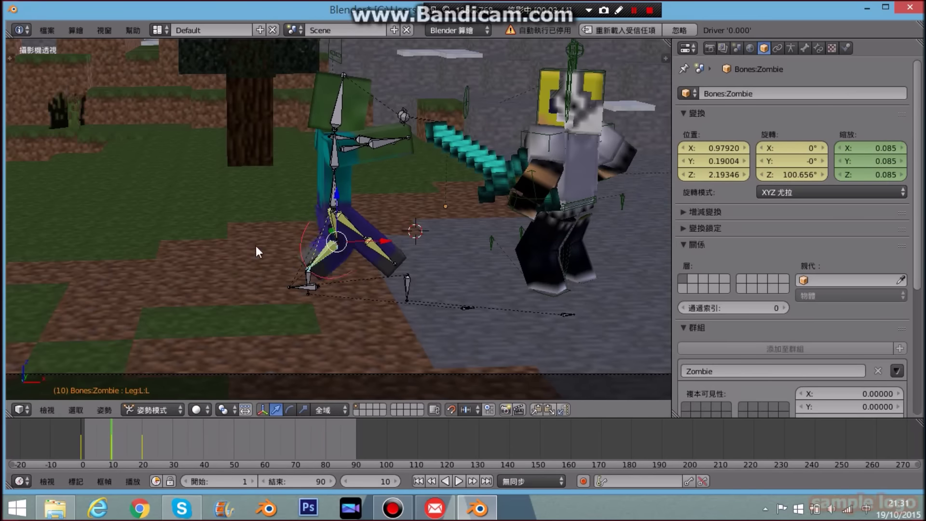
{"action": "key", "text": "i"}
{"action": "left_click", "coordinate": [323, 226]}
{"action": "mouse_move", "coordinate": [89, 436]}
{"action": "left_mouse_down"}
{"action": "mouse_move", "coordinate": [107, 437]}
{"action": "mouse_move", "coordinate": [81, 437]}
{"action": "left_mouse_up"}
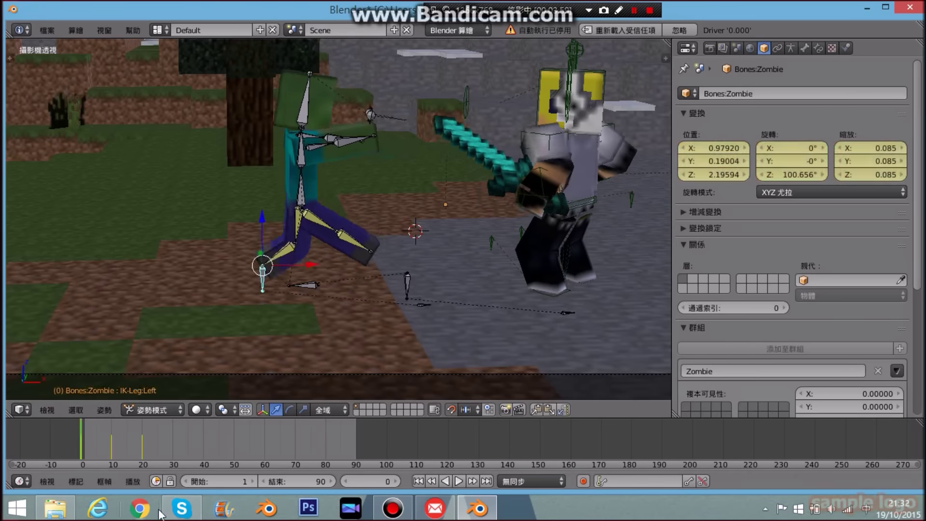
Switch to YouTube through the link in Skype and open the animation creator channel's list of videos.
{"action": "left_click", "coordinate": [182, 507]}
{"action": "left_click", "coordinate": [723, 396]}
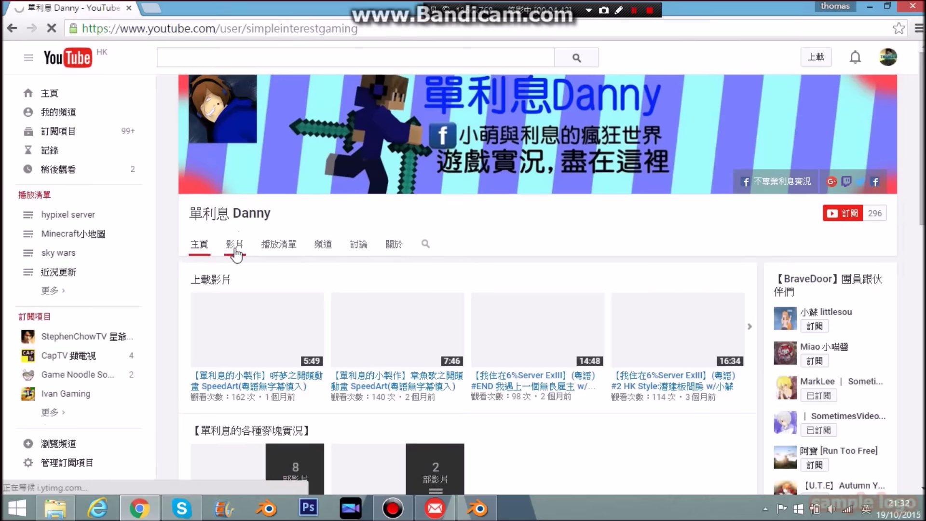
{"action": "left_click", "coordinate": [236, 245]}
{"action": "scroll", "coordinate": [236, 245], "scroll_direction": "down", "scroll_amount": 4}
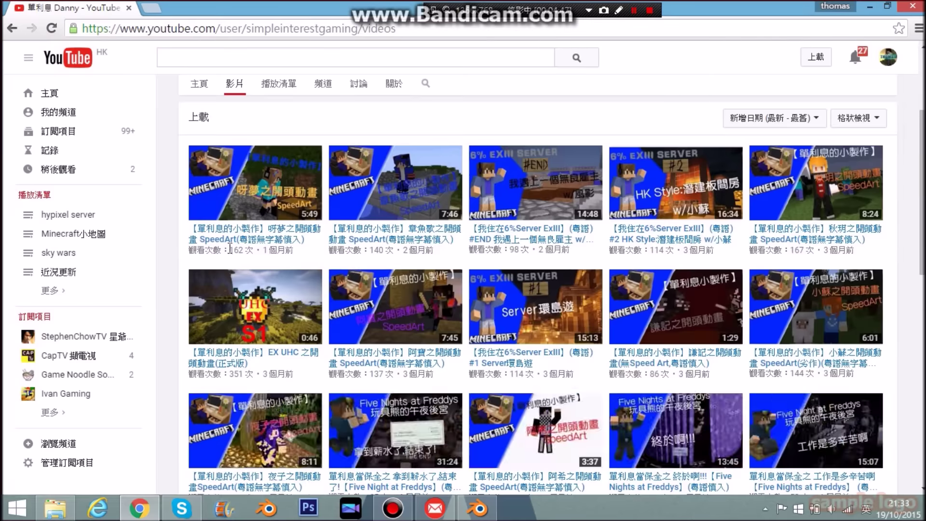
Open one of the channel's intro animation SpeedArt videos, return to the list and browse the older uploads.
{"action": "scroll", "coordinate": [286, 201], "scroll_direction": "up", "scroll_amount": 2}
{"action": "left_click", "coordinate": [270, 265]}
{"action": "scroll", "coordinate": [271, 265], "scroll_direction": "down", "scroll_amount": 5}
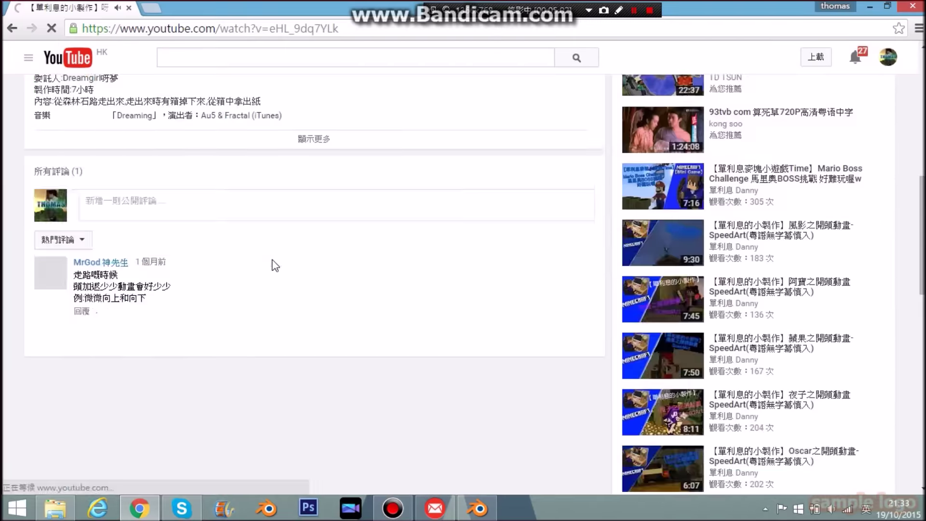
{"action": "key", "text": "alt+Left"}
{"action": "scroll", "coordinate": [542, 333], "scroll_direction": "down", "scroll_amount": 10}
{"action": "scroll", "coordinate": [882, 285], "scroll_direction": "up", "scroll_amount": 4}
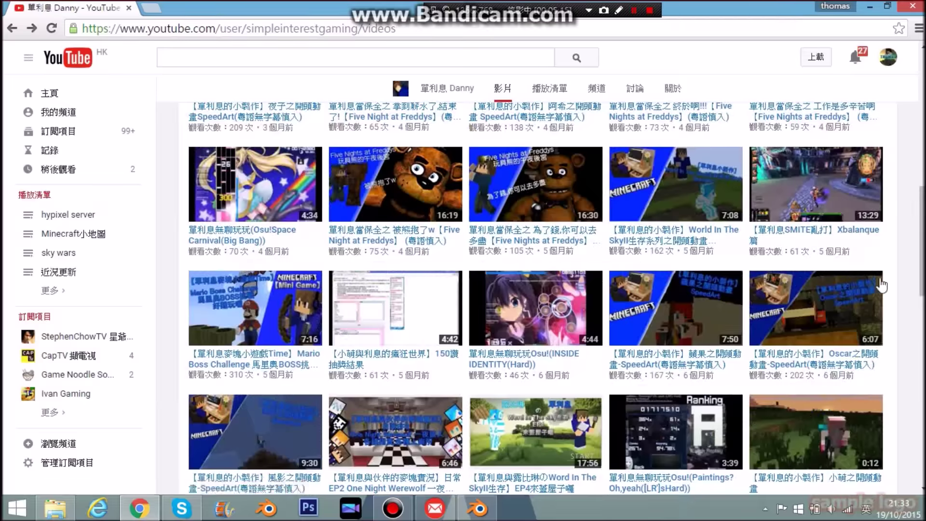
Open the channel's Oscar intro animation SpeedArt video as a reference and return to the list of videos.
{"action": "left_click", "coordinate": [834, 331]}
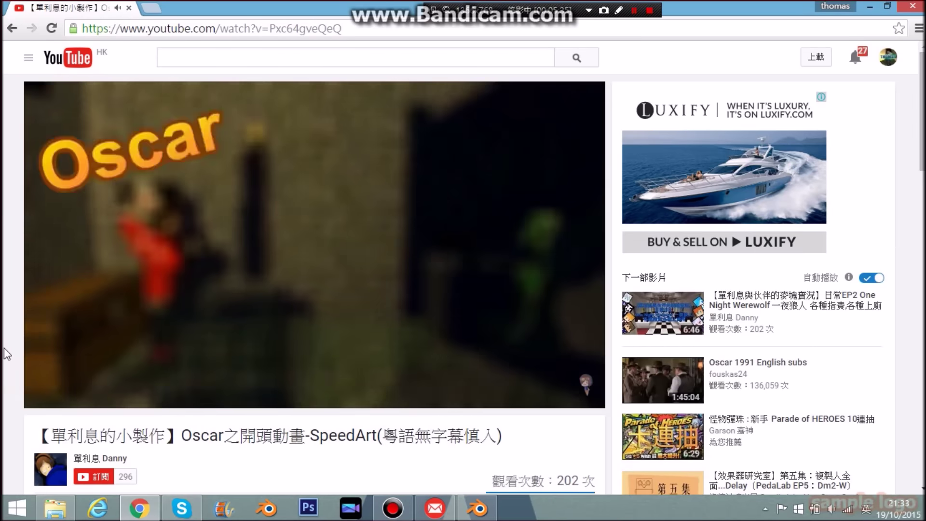
{"action": "key", "text": "alt+Left"}
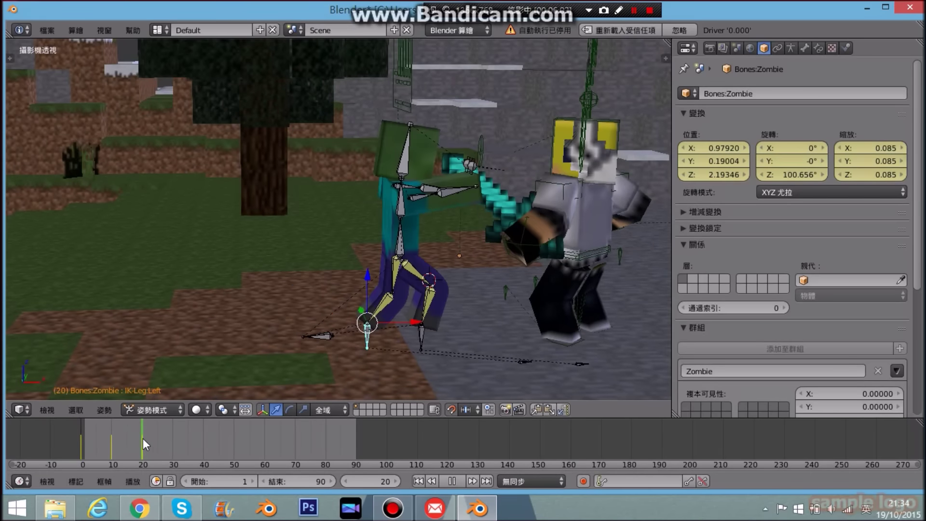
Switch back to Blender, move the zombie's body bone forward along X at frame 30 and insert a keyframe.
{"action": "left_click_drag", "start_coordinate": [143, 438], "coordinate": [171, 433]}
{"action": "right_click", "coordinate": [401, 236]}
{"action": "key", "text": "g"}
{"action": "key", "text": "x"}
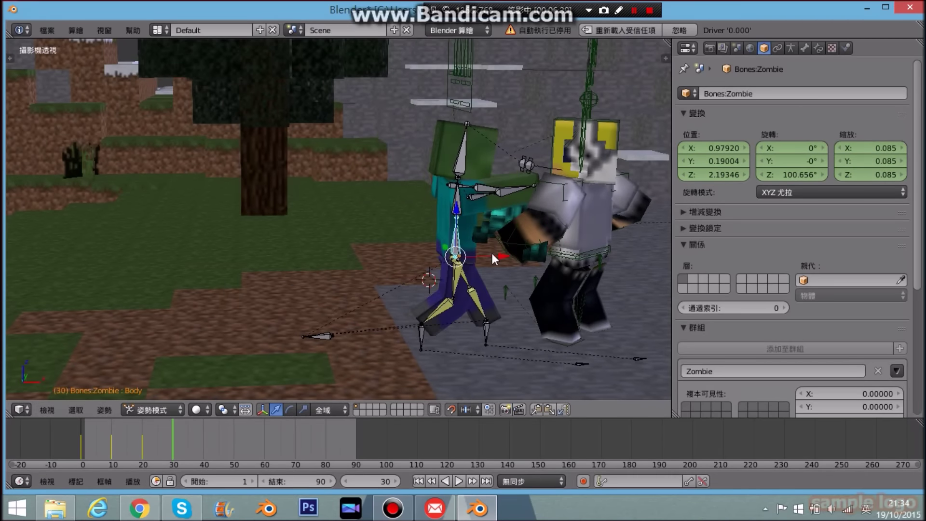
{"action": "key", "text": "i"}
{"action": "left_click", "coordinate": [452, 205]}
{"action": "left_click_drag", "start_coordinate": [111, 444], "coordinate": [90, 451]}
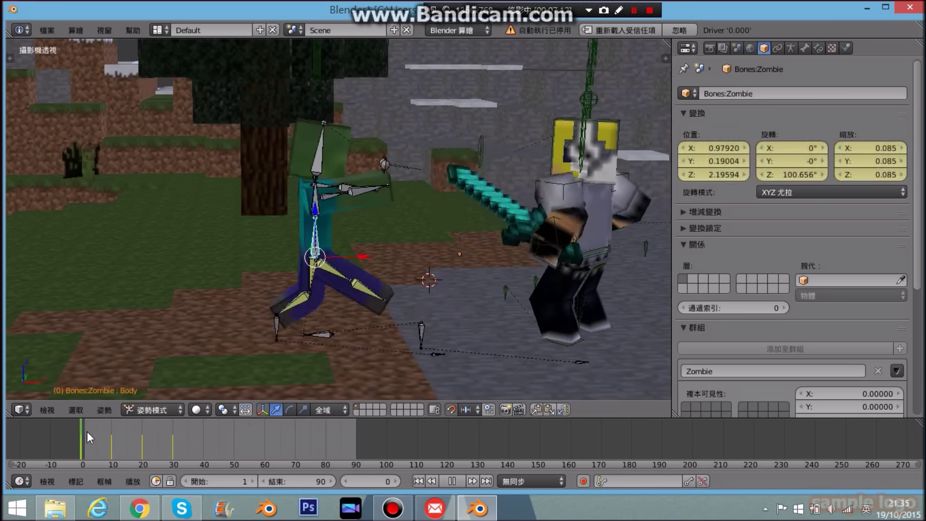
Play the walk, shift the zombie's leg IK bone along the X axis and return to frame 30.
{"action": "key", "text": "alt+a"}
{"action": "right_click", "coordinate": [421, 333]}
{"action": "key", "text": "g"}
{"action": "key", "text": "x"}
{"action": "left_click", "coordinate": [513, 287]}
{"action": "left_click_drag", "start_coordinate": [91, 432], "coordinate": [171, 425]}
Pull the zombie's body bone slightly back along X and insert a keyframe at frame 31.
{"action": "right_click", "coordinate": [454, 236]}
{"action": "left_click_drag", "start_coordinate": [490, 255], "coordinate": [465, 251]}
{"action": "key", "text": "Right"}
{"action": "key", "text": "Right"}
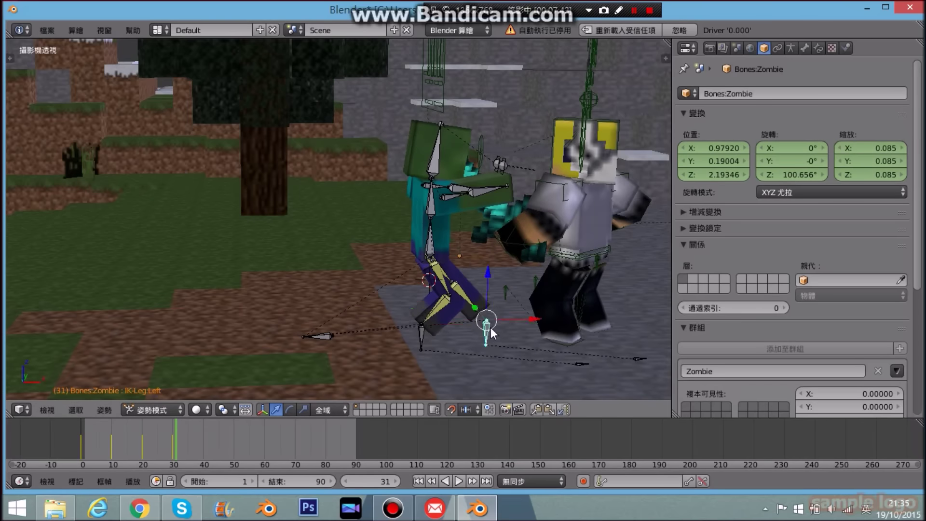
{"action": "key", "text": "i"}
{"action": "left_click", "coordinate": [464, 241]}
Adjust the zombie's right leg IK bone and play back the walk.
{"action": "right_click", "coordinate": [422, 328]}
{"action": "left_click_drag", "start_coordinate": [425, 289], "coordinate": [427, 297]}
{"action": "left_click_drag", "start_coordinate": [145, 429], "coordinate": [174, 427]}
{"action": "scroll", "coordinate": [203, 367], "scroll_direction": "down", "scroll_amount": 3}
{"action": "left_click", "coordinate": [460, 482]}
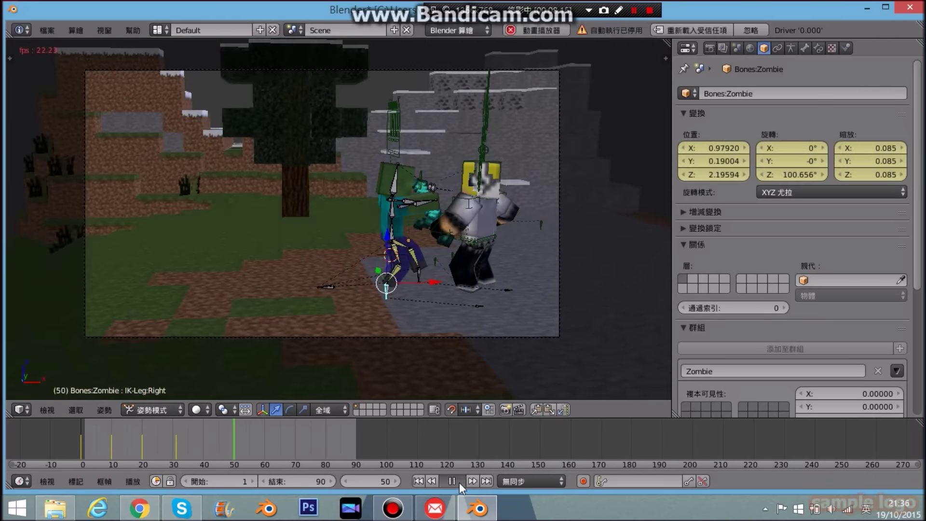
{"action": "left_click", "coordinate": [453, 482]}
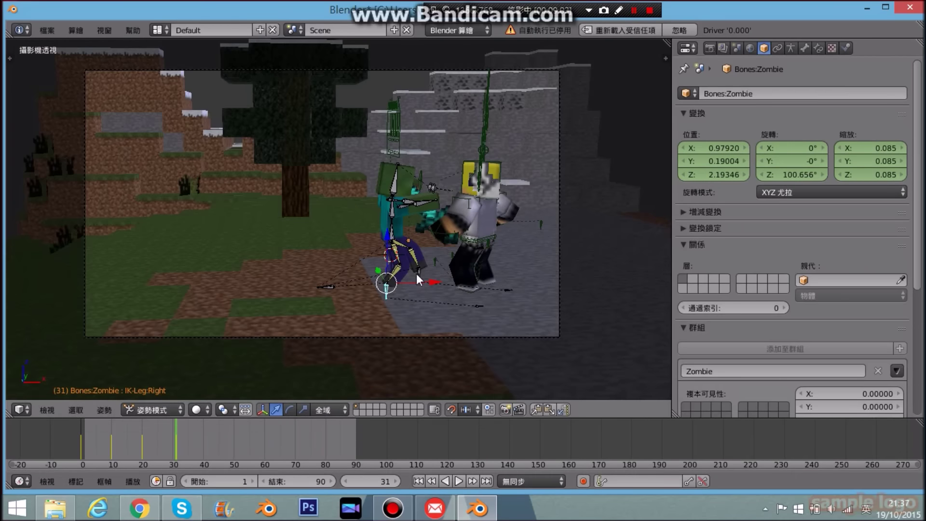
Decline the Bandicam registration prompt and move the zombie's right leg IK bone forward beside the left at frame 45.
{"action": "scroll", "coordinate": [416, 273], "scroll_direction": "up", "scroll_amount": 3}
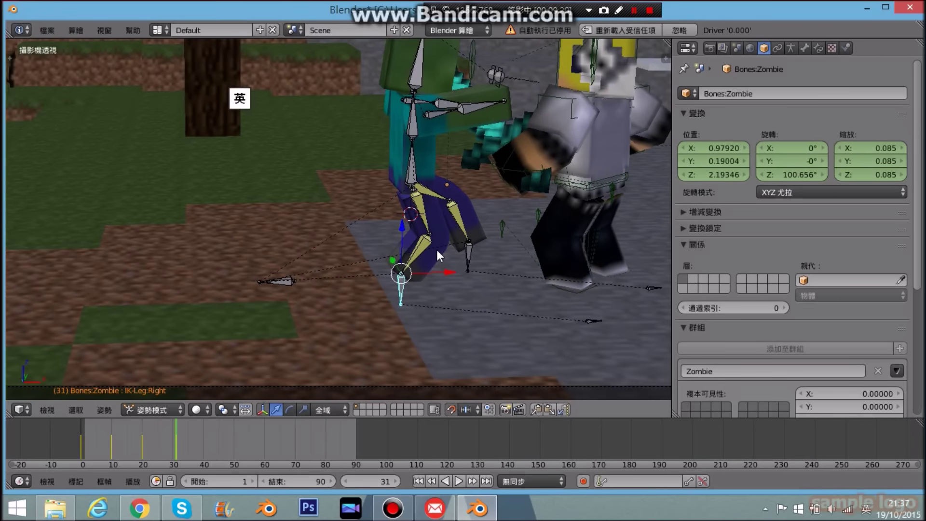
{"action": "left_click_drag", "start_coordinate": [172, 450], "coordinate": [191, 437]}
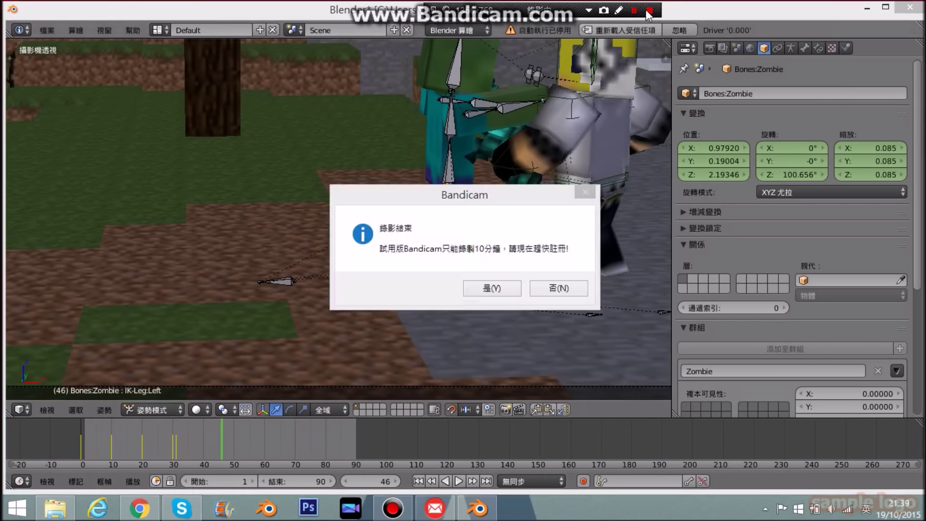
{"action": "left_click", "coordinate": [547, 280]}
{"action": "left_click_drag", "start_coordinate": [218, 441], "coordinate": [196, 441]}
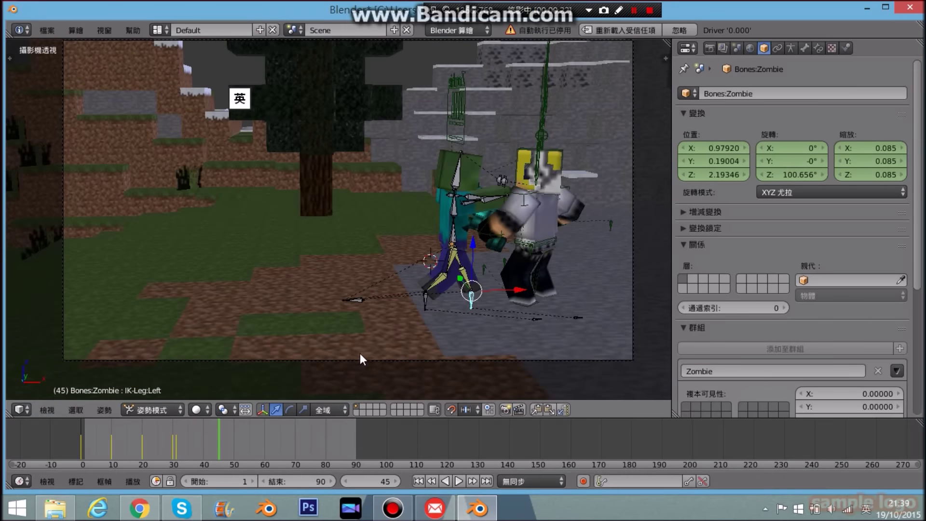
{"action": "right_click", "coordinate": [428, 300]}
{"action": "scroll", "coordinate": [433, 300], "scroll_direction": "up", "scroll_amount": 4}
{"action": "middle_click_drag", "start_coordinate": [432, 300], "coordinate": [261, 215], "text": "shift"}
{"action": "left_click_drag", "start_coordinate": [380, 285], "coordinate": [467, 284]}
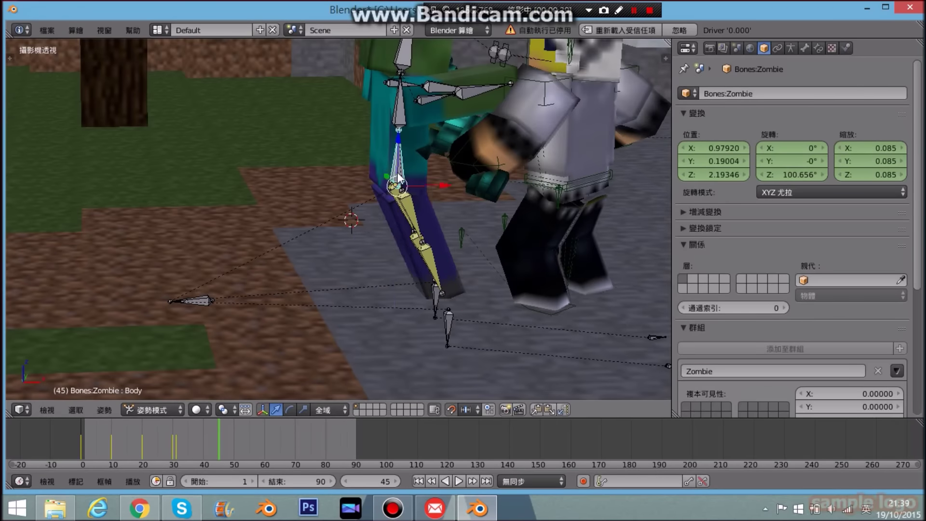
Rotate the zombie's arms and tilt its head into a knocked-back pose at frame 45.
{"action": "scroll", "coordinate": [398, 178], "scroll_direction": "down", "scroll_amount": 5}
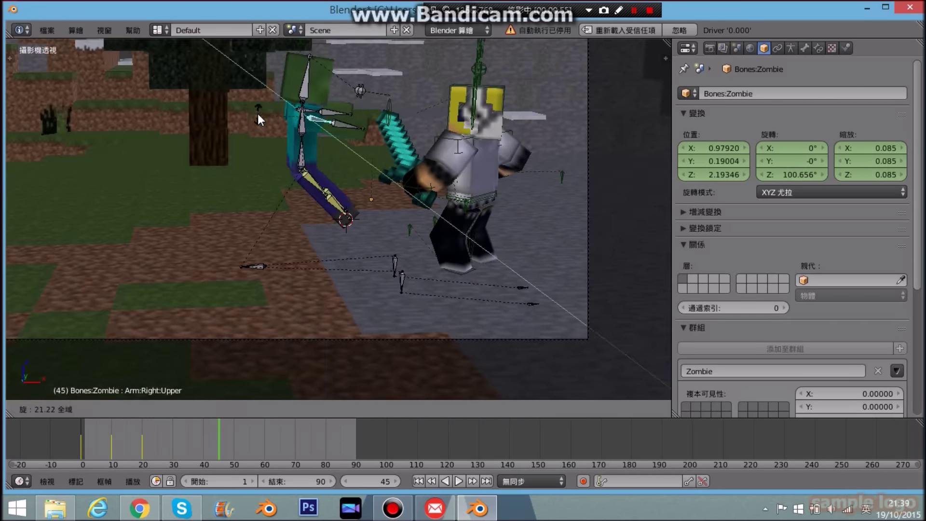
{"action": "left_click", "coordinate": [258, 114]}
{"action": "key", "text": "shift+f"}
{"action": "right_click", "coordinate": [355, 210]}
{"action": "key", "text": "r"}
{"action": "left_click", "coordinate": [334, 233]}
{"action": "key", "text": "KP_0"}
{"action": "middle_click_drag", "start_coordinate": [326, 133], "coordinate": [343, 178], "text": "shift"}
{"action": "right_click", "coordinate": [331, 148]}
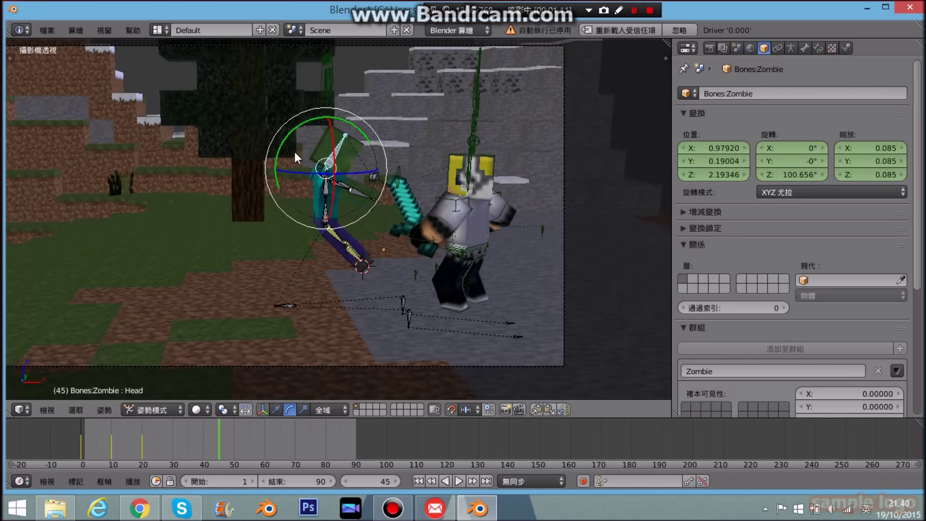
Insert keyframes for the zombie's head, body and leg IK bones at frame 45 and play the animation.
{"action": "key", "text": "i"}
{"action": "left_click", "coordinate": [306, 189]}
{"action": "right_click", "coordinate": [331, 232]}
{"action": "key", "text": "i"}
{"action": "left_click", "coordinate": [313, 193]}
{"action": "right_click", "coordinate": [360, 263]}
{"action": "right_click", "coordinate": [408, 322]}
{"action": "key", "text": "i"}
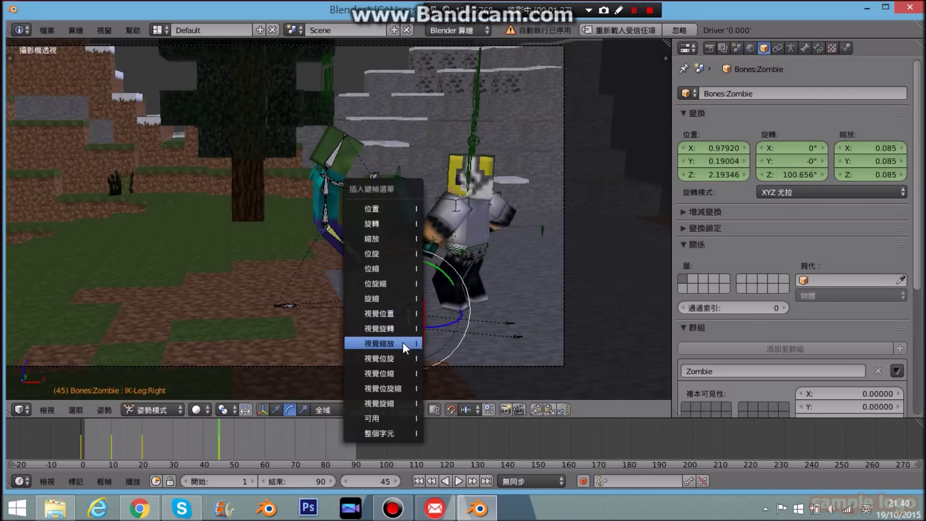
{"action": "key", "text": "alt+a"}
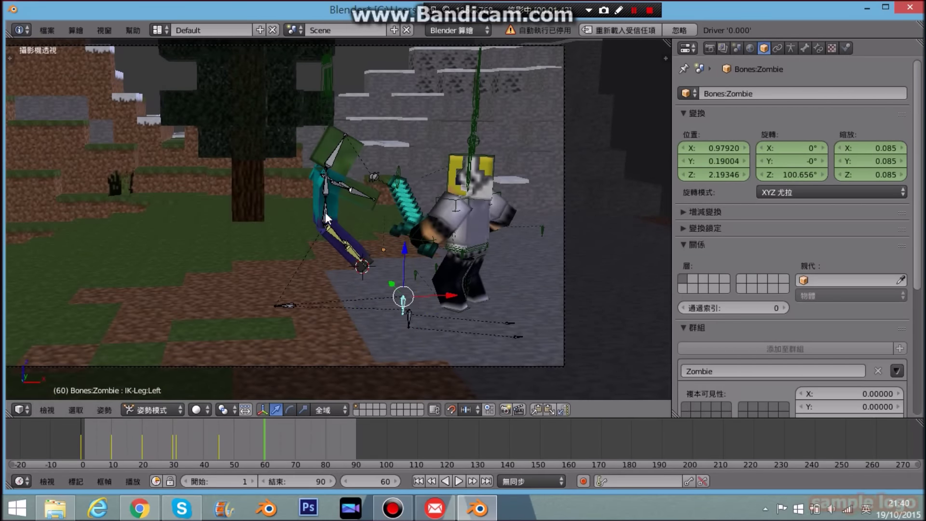
Move the zombie's body bone up and away from the character at frame 60, keyframe it and preview the knockback.
{"action": "right_click", "coordinate": [326, 214]}
{"action": "key", "text": "g"}
{"action": "left_click", "coordinate": [159, 129]}
{"action": "key", "text": "i"}
{"action": "left_click", "coordinate": [161, 132]}
{"action": "left_click", "coordinate": [94, 443]}
{"action": "key", "text": "alt+a"}
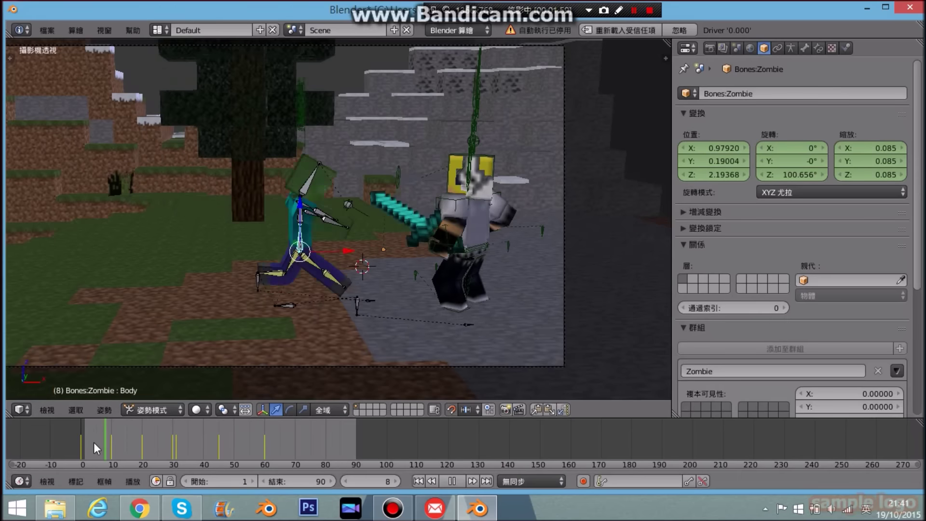
{"action": "key", "text": "i"}
{"action": "left_click", "coordinate": [218, 128]}
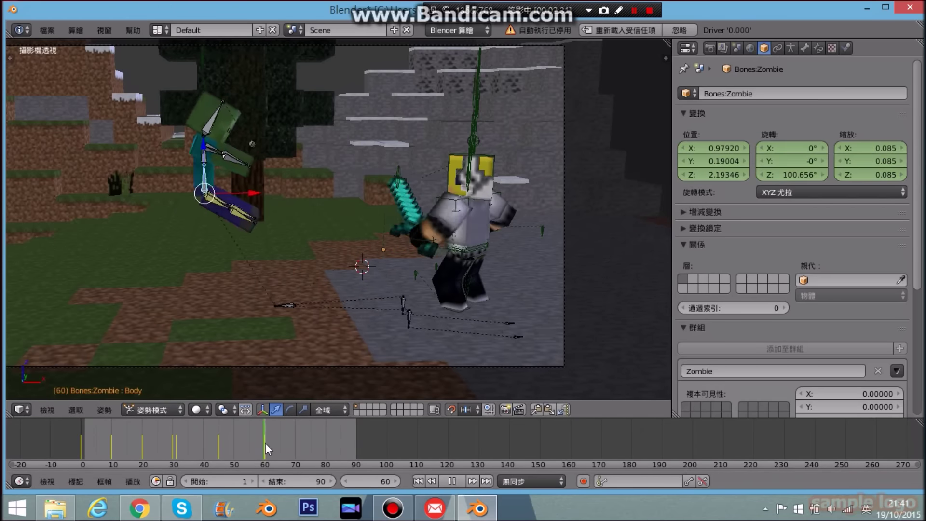
{"action": "left_click", "coordinate": [452, 482]}
Move the zombie's body bone farther back and slightly up at frame 75 and insert a keyframe.
{"action": "left_click", "coordinate": [338, 447]}
{"action": "left_click", "coordinate": [311, 444]}
{"action": "scroll", "coordinate": [331, 338], "scroll_direction": "down", "scroll_amount": 2}
{"action": "middle_click_drag", "start_coordinate": [300, 209], "coordinate": [357, 243], "text": "shift"}
{"action": "left_click_drag", "start_coordinate": [338, 235], "coordinate": [280, 234]}
{"action": "left_click_drag", "start_coordinate": [243, 202], "coordinate": [244, 179]}
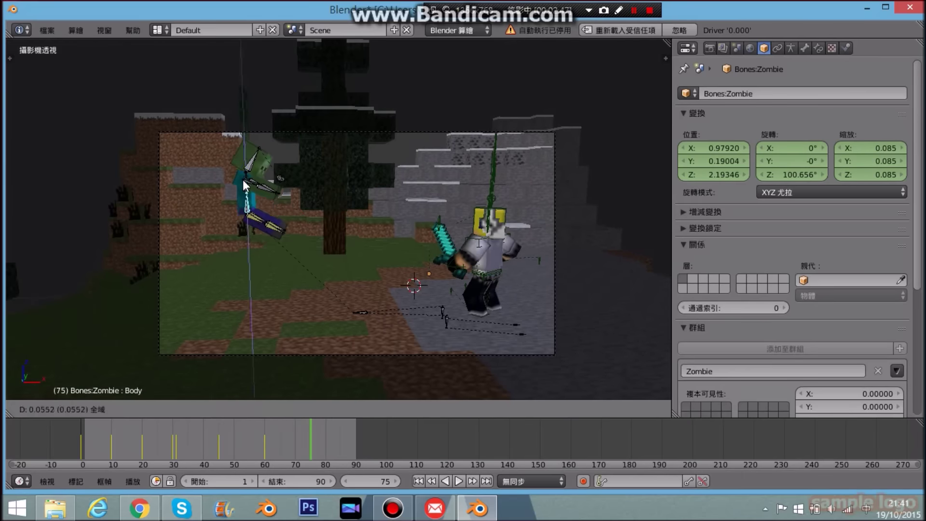
{"action": "left_click_drag", "start_coordinate": [297, 212], "coordinate": [265, 212]}
{"action": "key", "text": "i"}
{"action": "left_click", "coordinate": [287, 174]}
Play back the knockback from the start and inspect it in both the perspective and camera views.
{"action": "left_click_drag", "start_coordinate": [128, 441], "coordinate": [84, 442]}
{"action": "left_click", "coordinate": [458, 482]}
{"action": "left_click", "coordinate": [458, 482]}
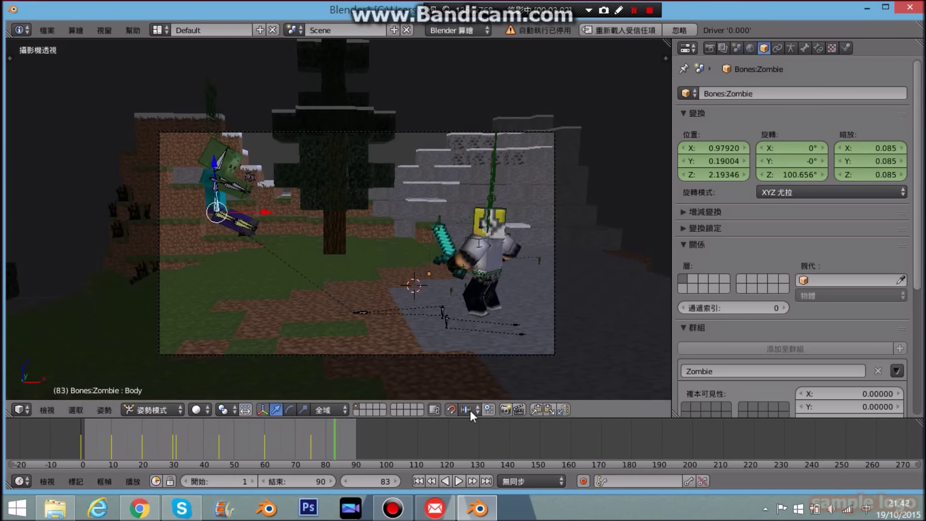
{"action": "key", "text": "KP_0"}
{"action": "scroll", "coordinate": [431, 329], "scroll_direction": "up", "scroll_amount": 3}
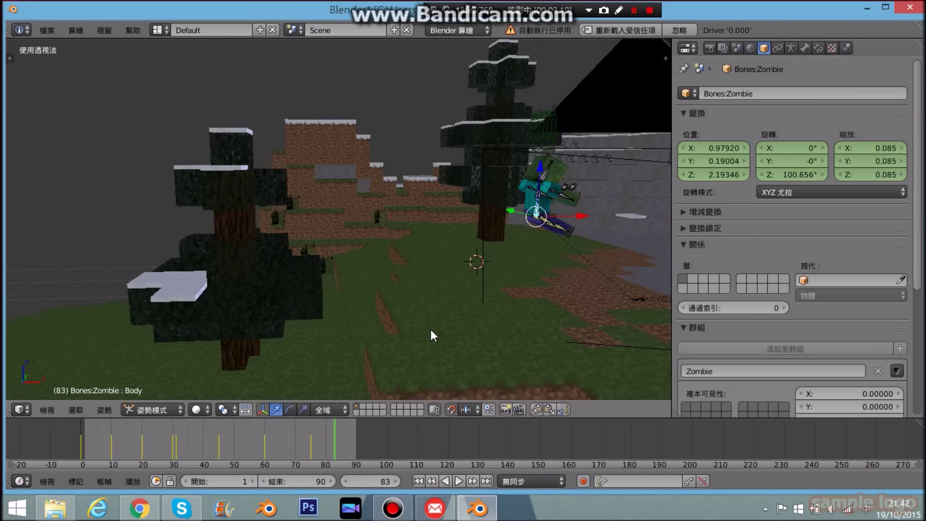
{"action": "key", "text": "KP_0"}
{"action": "key", "text": "alt+a"}
{"action": "key", "text": "alt+a"}
Select the character's sword-hand bone AL_LIK, view it up close and insert a keyframe at frame 50.
{"action": "right_click", "coordinate": [455, 267]}
{"action": "left_click", "coordinate": [234, 444]}
{"action": "key", "text": "KP_0"}
{"action": "key", "text": "shift+f"}
{"action": "key", "text": "w"}
{"action": "left_click", "coordinate": [490, 270]}
{"action": "middle_click_drag", "start_coordinate": [491, 271], "coordinate": [457, 276]}
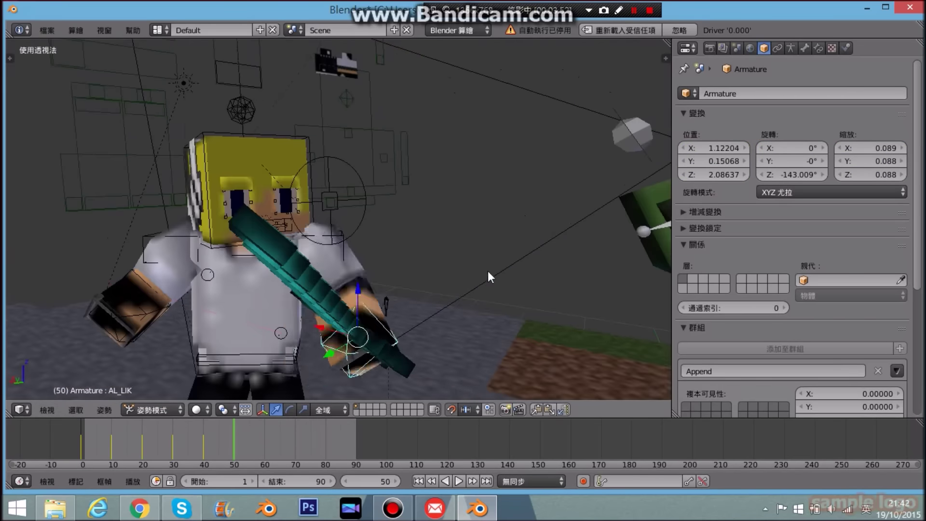
{"action": "key", "text": "i"}
{"action": "left_click", "coordinate": [371, 213]}
Rotate the character's sword-hand bone about the Z axis at about frame 60 and insert a keyframe.
{"action": "left_click_drag", "start_coordinate": [131, 442], "coordinate": [261, 449]}
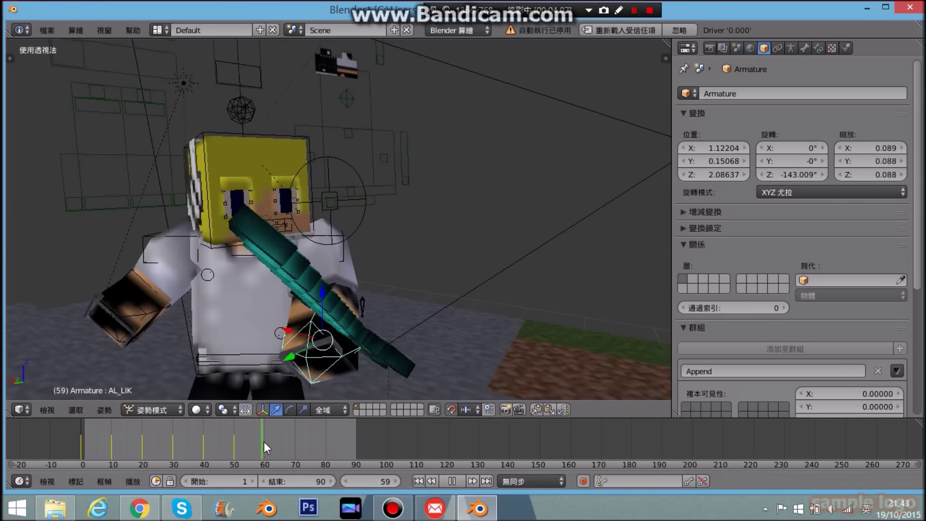
{"action": "key", "text": "alt+a"}
{"action": "key", "text": "r"}
{"action": "key", "text": "z"}
{"action": "left_click", "coordinate": [305, 300]}
{"action": "key", "text": "i"}
{"action": "left_click", "coordinate": [353, 284]}
Rotate the character's sword-hand bone about the Y axis at frame 70 and insert a keyframe.
{"action": "left_click_drag", "start_coordinate": [197, 444], "coordinate": [296, 451]}
{"action": "key", "text": "r"}
{"action": "key", "text": "y"}
{"action": "left_click", "coordinate": [376, 283]}
{"action": "key", "text": "i"}
{"action": "left_click", "coordinate": [352, 275]}
Move the character's sword-hand bone sideways, insert a keyframe and play the swing.
{"action": "key", "text": "alt+a"}
{"action": "left_click_drag", "start_coordinate": [302, 356], "coordinate": [243, 354]}
{"action": "key", "text": "i"}
{"action": "left_click", "coordinate": [292, 331]}
{"action": "key", "text": "alt+a"}
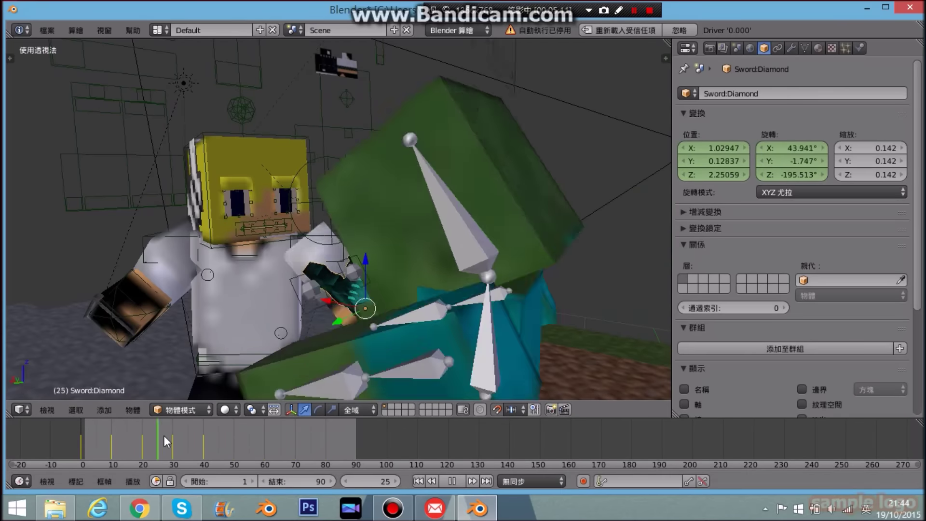
Select the diamond sword and move it into the character's hand at frame 50.
{"action": "left_click", "coordinate": [338, 219]}
{"action": "left_click", "coordinate": [374, 411]}
{"action": "left_click_drag", "start_coordinate": [352, 258], "coordinate": [374, 207]}
{"action": "left_click_drag", "start_coordinate": [417, 300], "coordinate": [392, 303]}
{"action": "left_click_drag", "start_coordinate": [355, 254], "coordinate": [369, 265]}
{"action": "left_click_drag", "start_coordinate": [378, 242], "coordinate": [378, 245]}
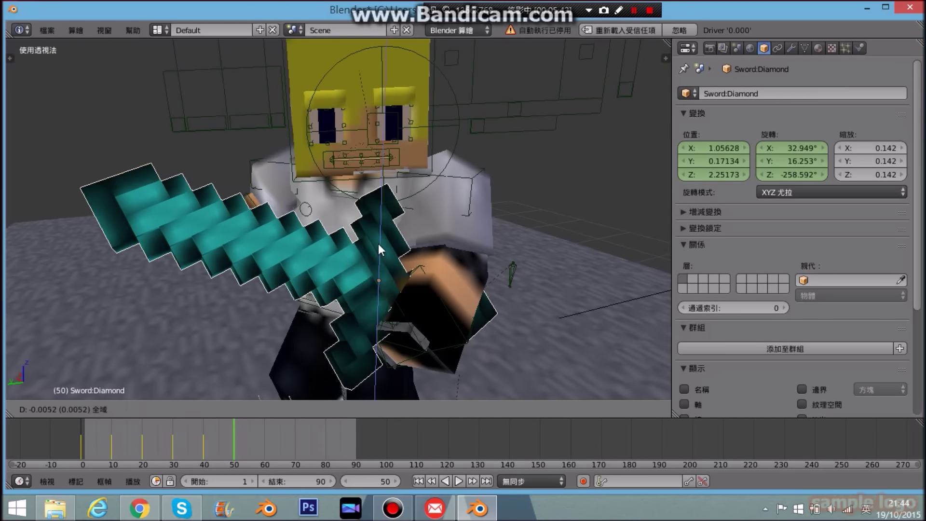
Rotate the diamond sword to match the hand at frame 50 and insert a keyframe.
{"action": "left_click", "coordinate": [318, 409]}
{"action": "left_click_drag", "start_coordinate": [334, 271], "coordinate": [340, 302]}
{"action": "key", "text": "i"}
{"action": "left_click", "coordinate": [339, 177]}
{"action": "key", "text": "alt+a"}
Move and rotate the diamond sword to fit the hand at frame 60 and insert a keyframe.
{"action": "left_click", "coordinate": [304, 410]}
{"action": "left_click_drag", "start_coordinate": [367, 266], "coordinate": [363, 259]}
{"action": "left_click", "coordinate": [233, 435]}
{"action": "left_click_drag", "start_coordinate": [254, 436], "coordinate": [265, 437]}
{"action": "left_click", "coordinate": [318, 410]}
{"action": "left_click_drag", "start_coordinate": [393, 322], "coordinate": [402, 318]}
{"action": "left_click", "coordinate": [304, 410]}
{"action": "left_click_drag", "start_coordinate": [357, 262], "coordinate": [358, 264]}
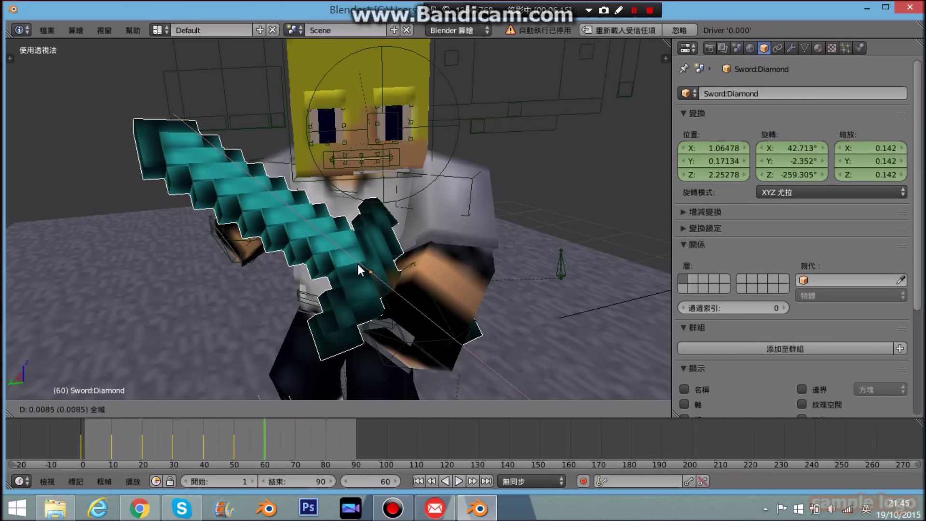
{"action": "key", "text": "i"}
{"action": "left_click", "coordinate": [358, 211]}
Keyframe the diamond sword at frame 70, then shift and rotate it to follow the hand.
{"action": "left_click_drag", "start_coordinate": [239, 446], "coordinate": [294, 451]}
{"action": "key", "text": "i"}
{"action": "left_click", "coordinate": [360, 255]}
{"action": "left_click_drag", "start_coordinate": [357, 263], "coordinate": [346, 253]}
{"action": "middle_click_drag", "start_coordinate": [271, 227], "coordinate": [344, 223]}
{"action": "left_click", "coordinate": [317, 410]}
{"action": "left_click_drag", "start_coordinate": [339, 241], "coordinate": [319, 240]}
{"action": "left_click_drag", "start_coordinate": [387, 207], "coordinate": [367, 241]}
Fine-tune the diamond sword's position in the hand at frame 70, insert a keyframe and check the motion.
{"action": "left_click", "coordinate": [304, 409]}
{"action": "left_click_drag", "start_coordinate": [328, 248], "coordinate": [326, 234]}
{"action": "left_click_drag", "start_coordinate": [346, 240], "coordinate": [364, 240]}
{"action": "key", "text": "i"}
{"action": "left_click", "coordinate": [364, 235]}
{"action": "key", "text": "alt+a"}
{"action": "key", "text": "alt+a"}
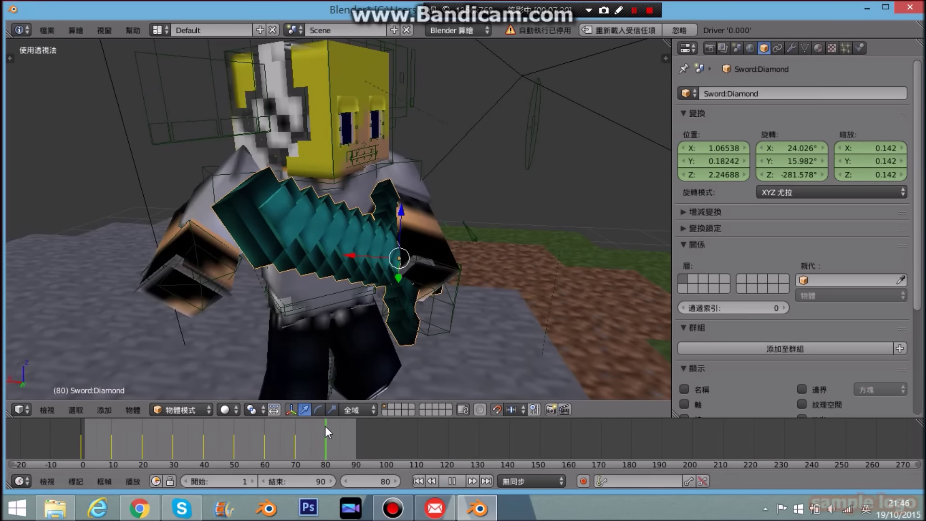
Raise and slightly rotate the diamond sword at frame 80 and insert a keyframe.
{"action": "key", "text": "g"}
{"action": "key", "text": "z"}
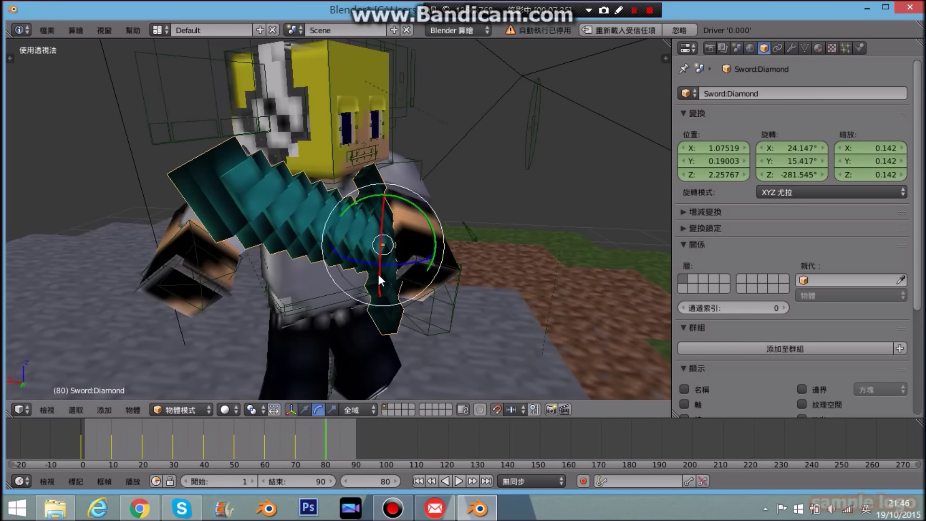
{"action": "left_click_drag", "start_coordinate": [379, 274], "coordinate": [382, 274]}
{"action": "key", "text": "i"}
{"action": "left_click", "coordinate": [383, 204]}
Play the whole fight from the start through the camera view.
{"action": "left_click_drag", "start_coordinate": [329, 445], "coordinate": [83, 444]}
{"action": "key", "text": "KP_0"}
{"action": "left_click", "coordinate": [456, 481]}
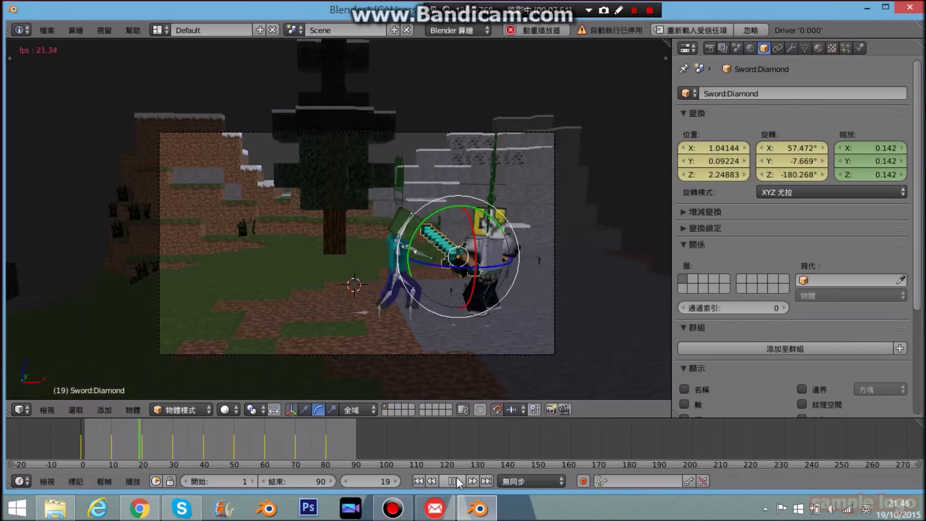
{"action": "left_click", "coordinate": [456, 478]}
Select the camera, keyframe its location, rotation and scale at frame 0 and scrub forward along the timeline.
{"action": "left_click", "coordinate": [82, 447]}
{"action": "right_click", "coordinate": [171, 353]}
{"action": "right_click", "coordinate": [172, 354]}
{"action": "key", "text": "i"}
{"action": "key", "text": "i"}
{"action": "key", "text": "i"}
{"action": "left_click_drag", "start_coordinate": [164, 451], "coordinate": [269, 451]}
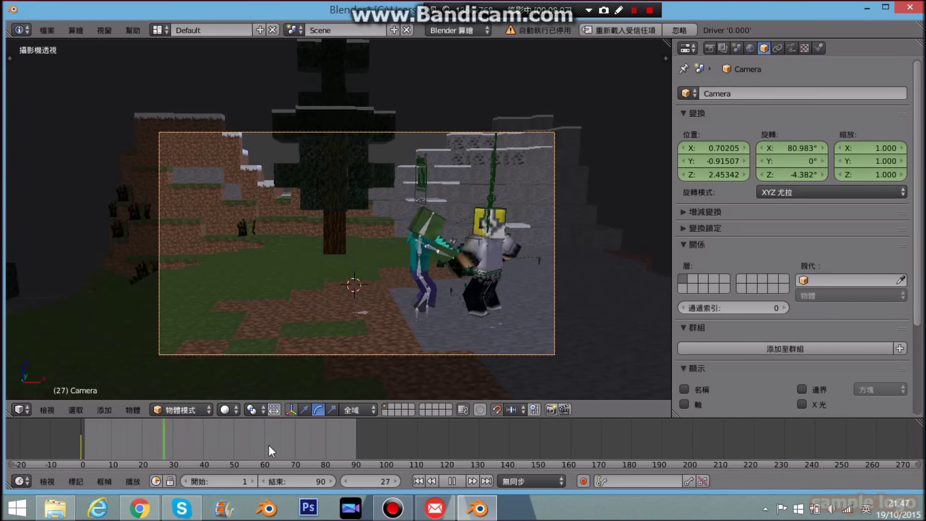
Set the animation's end frame to 80 and play it from the start.
{"action": "left_click", "coordinate": [459, 479]}
{"action": "left_click", "coordinate": [297, 481]}
{"action": "type", "text": "80"}
{"action": "key", "text": "Return"}
{"action": "left_click", "coordinate": [81, 445]}
{"action": "left_click", "coordinate": [463, 482]}
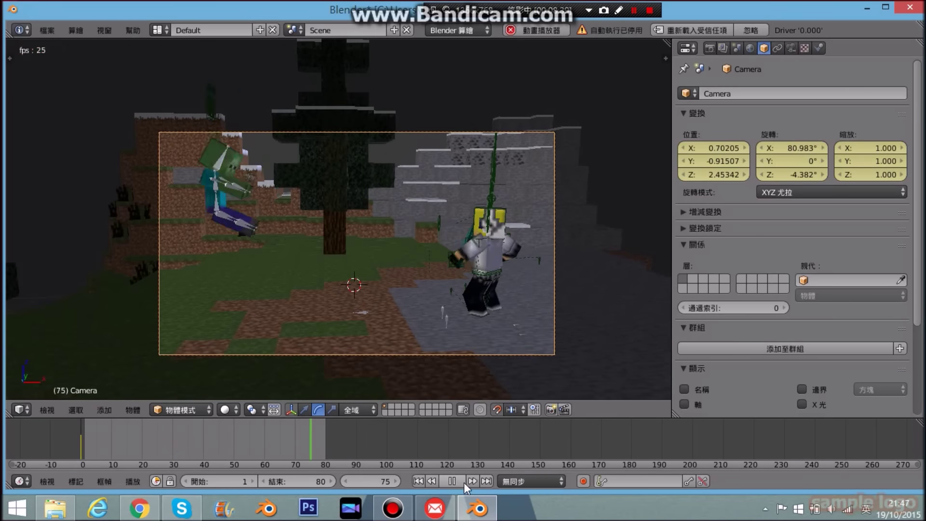
Stop the playback, render frame 17 as a test image and cancel the render.
{"action": "left_click", "coordinate": [464, 483]}
{"action": "key", "text": "F12"}
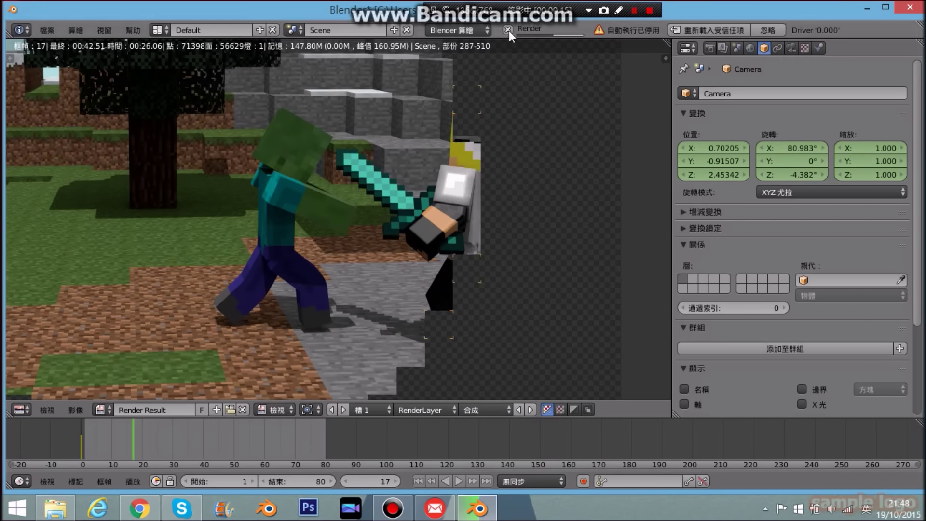
{"action": "left_click", "coordinate": [508, 30]}
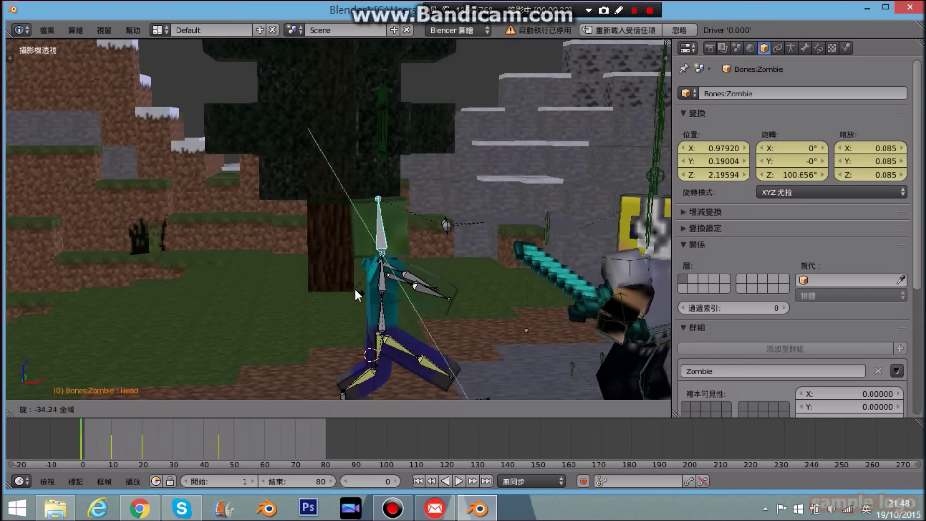
Rotate the zombie's head bone at frame 0 and insert a keyframe.
{"action": "left_click_drag", "start_coordinate": [355, 289], "coordinate": [355, 289]}
{"action": "key", "text": "i"}
{"action": "left_click", "coordinate": [355, 289]}
Scrub and play the animation through the camera view to check the zombie's head motion.
{"action": "left_click_drag", "start_coordinate": [163, 445], "coordinate": [272, 447]}
{"action": "scroll", "coordinate": [338, 289], "scroll_direction": "down", "scroll_amount": 3}
{"action": "left_click", "coordinate": [455, 482]}
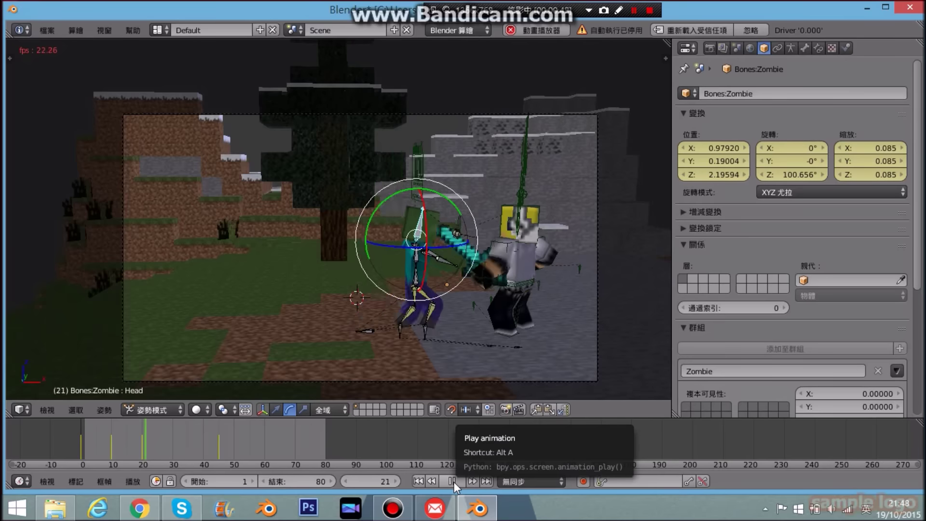
{"action": "left_click", "coordinate": [454, 482]}
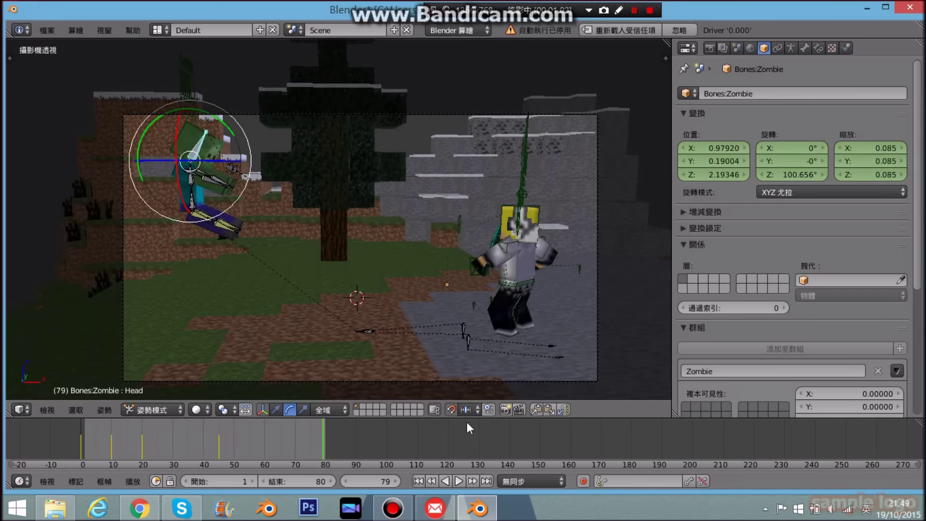
{"action": "mouse_move", "coordinate": [81, 433]}
{"action": "left_mouse_down"}
{"action": "mouse_move", "coordinate": [29, 433]}
{"action": "mouse_move", "coordinate": [325, 435]}
{"action": "mouse_move", "coordinate": [77, 447]}
{"action": "left_mouse_up"}
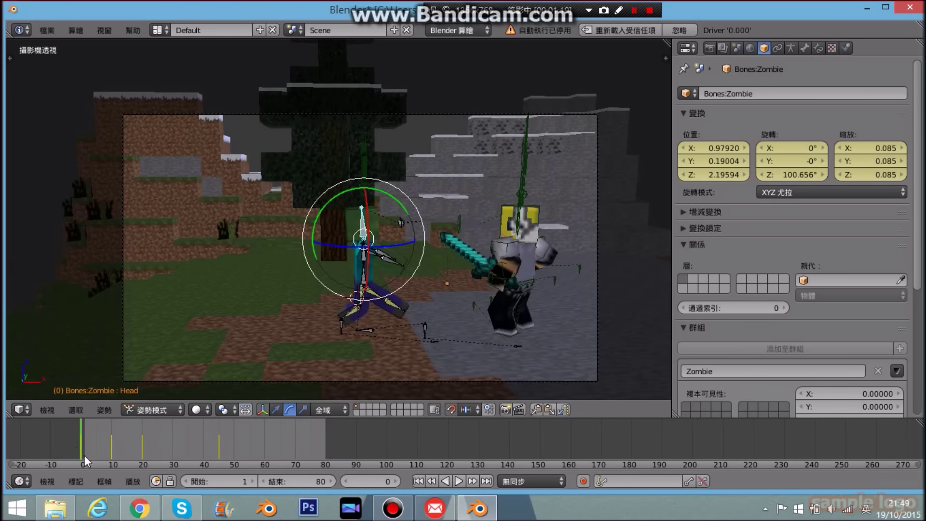
{"action": "left_click", "coordinate": [459, 481]}
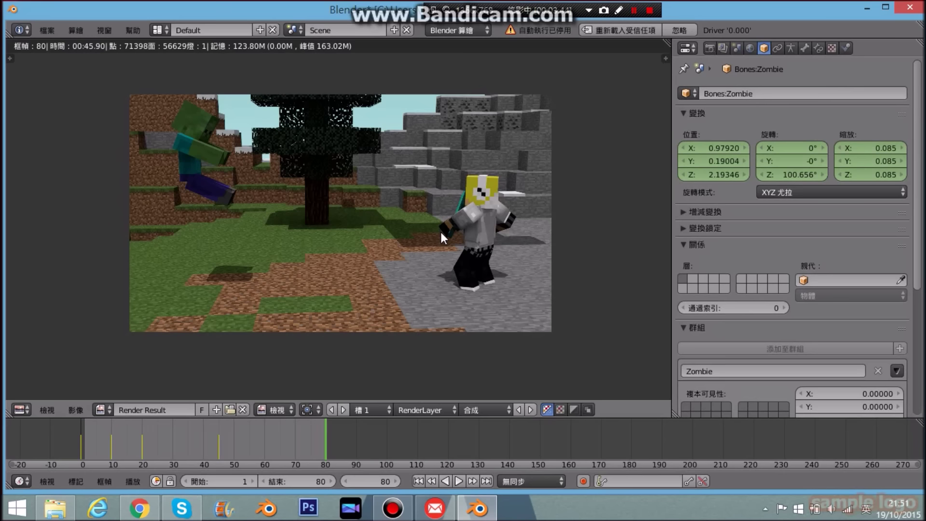
Switch the area from the render result back to the 3D view, scrub to frame 80 and select the character's armature.
{"action": "left_click", "coordinate": [459, 481]}
{"action": "left_click", "coordinate": [20, 409]}
{"action": "left_click", "coordinate": [43, 395]}
{"action": "left_click", "coordinate": [453, 481]}
{"action": "left_click_drag", "start_coordinate": [94, 445], "coordinate": [326, 444]}
{"action": "right_click", "coordinate": [579, 268]}
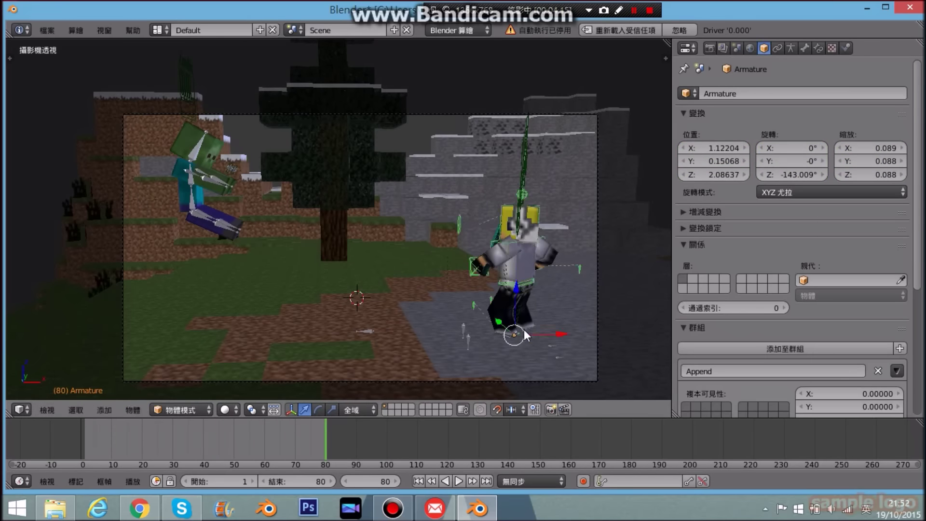
Delete the old Bandicam WAV recordings from the desktop and return to Blender.
{"action": "left_click", "coordinate": [47, 30]}
{"action": "left_click", "coordinate": [94, 228]}
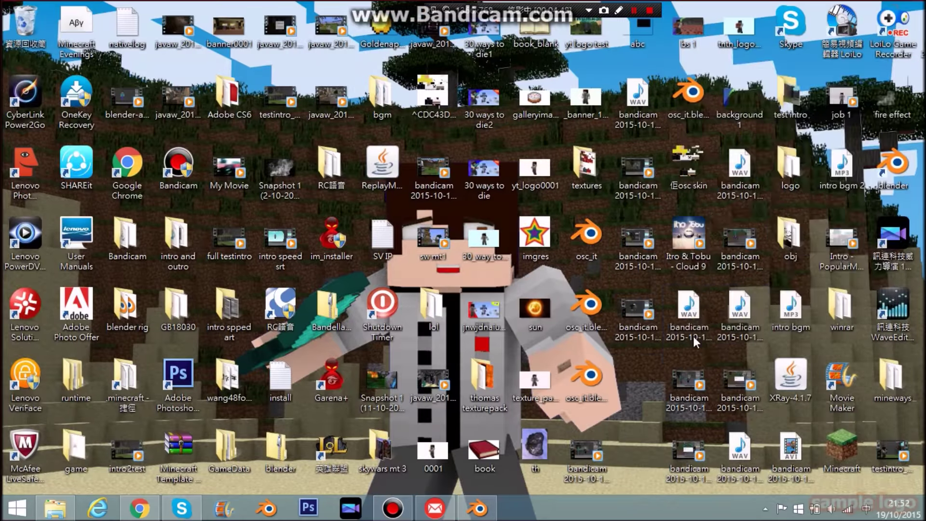
{"action": "right_click", "coordinate": [680, 306]}
{"action": "left_click", "coordinate": [724, 263]}
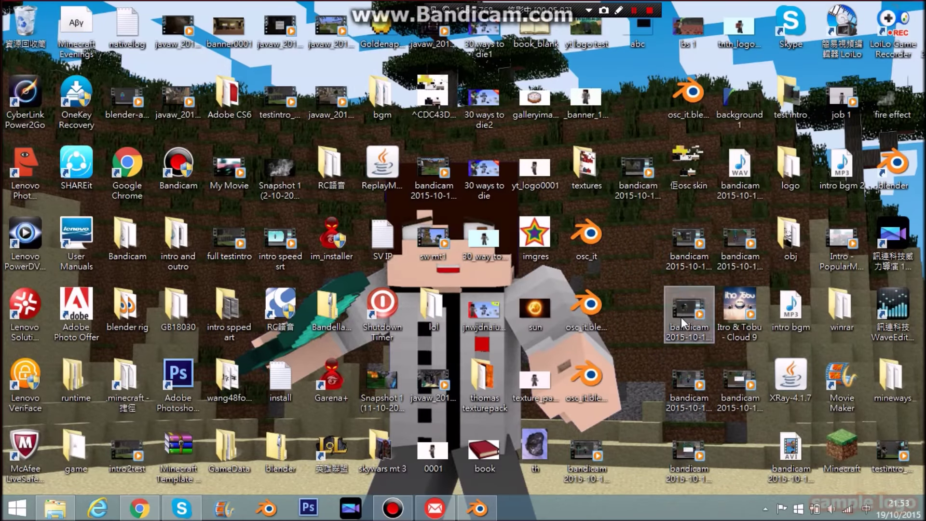
{"action": "left_click", "coordinate": [478, 509]}
Select the character's armature at frame 0, lower it to a Z location of about 2.088 and keyframe it.
{"action": "left_click", "coordinate": [458, 481]}
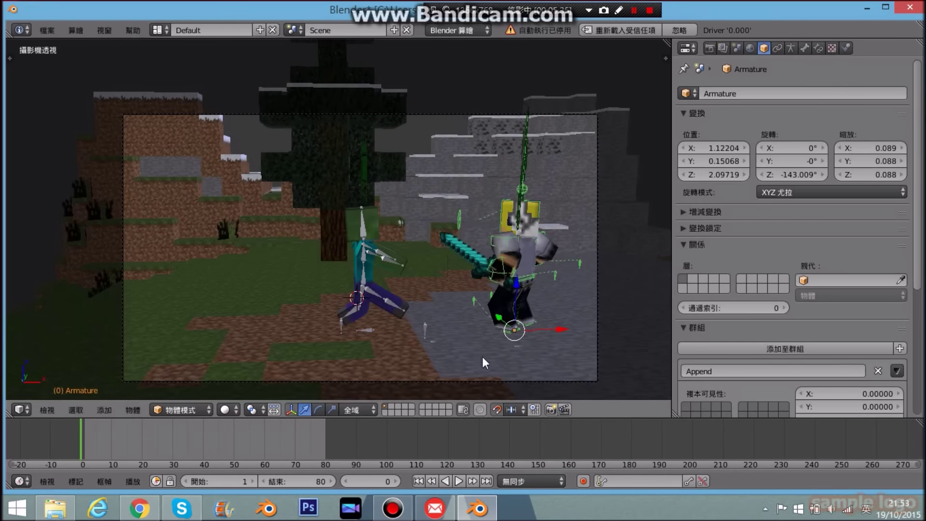
{"action": "right_click", "coordinate": [554, 274]}
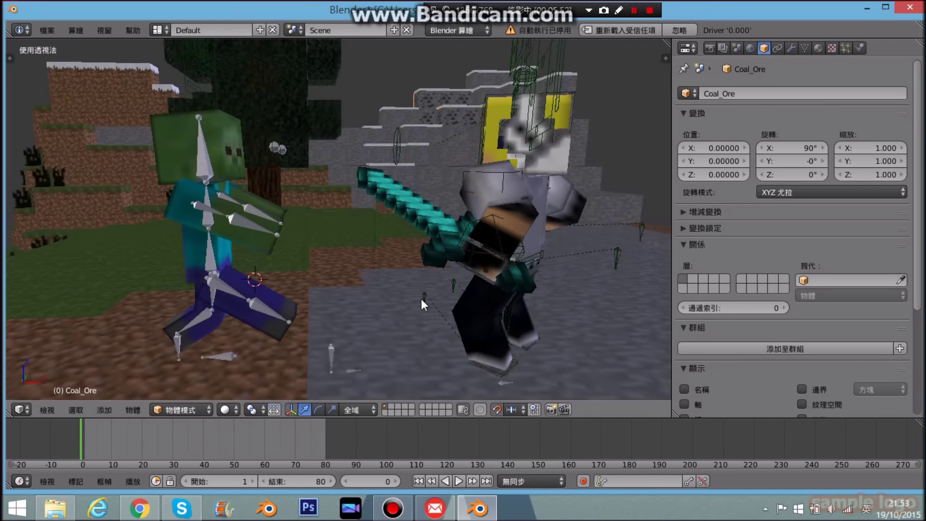
{"action": "right_click", "coordinate": [491, 333]}
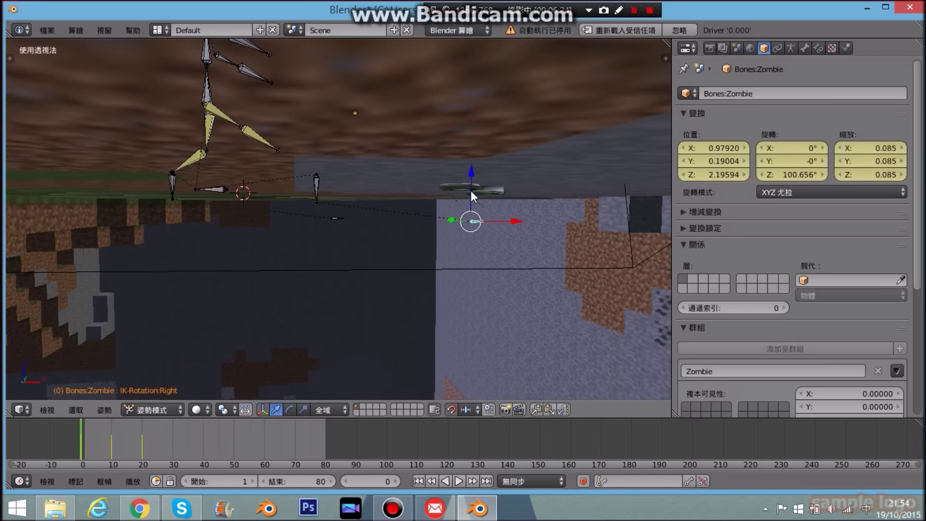
{"action": "right_click", "coordinate": [466, 148]}
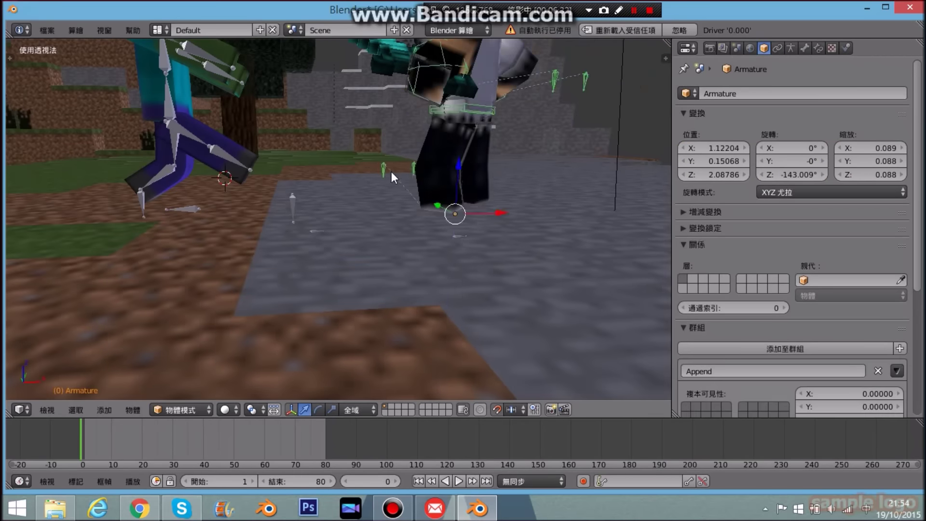
{"action": "right_click", "coordinate": [455, 192]}
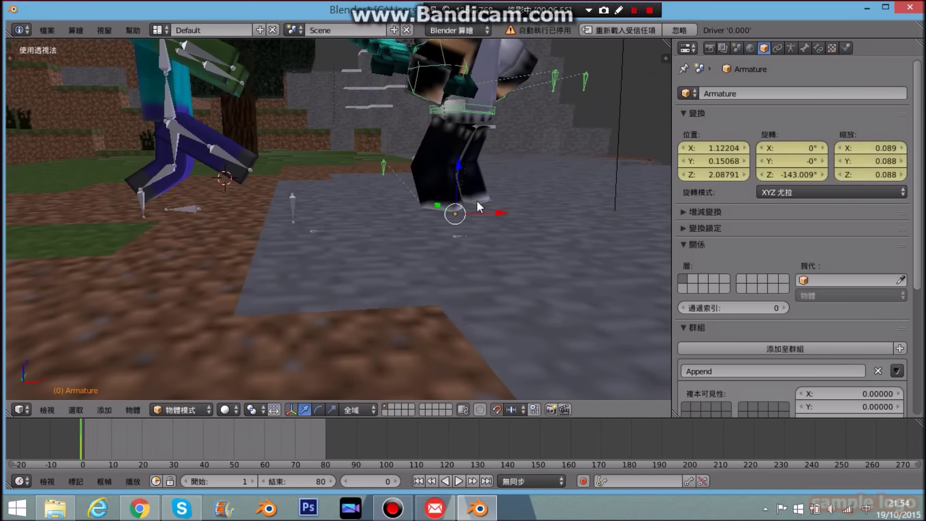
{"action": "right_click", "coordinate": [476, 201]}
{"action": "key", "text": "alt+a"}
{"action": "right_click", "coordinate": [455, 203]}
{"action": "key", "text": "alt+a"}
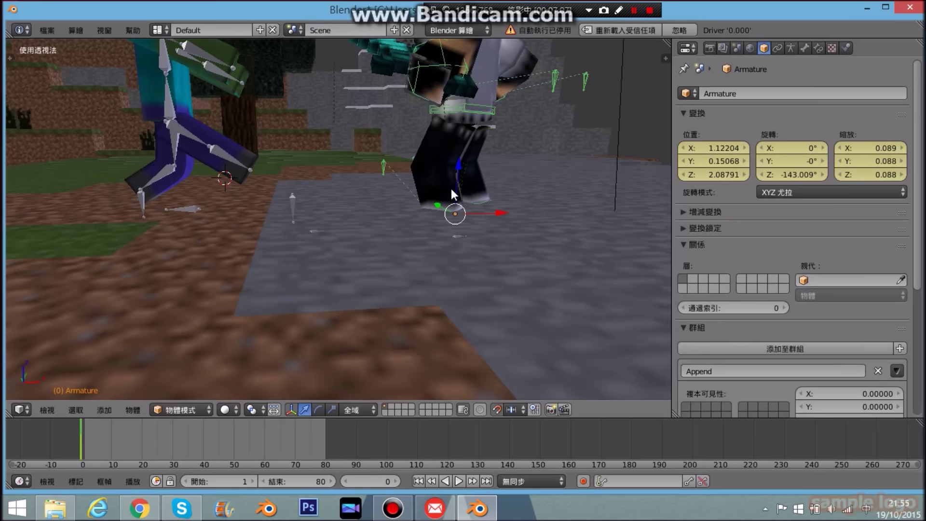
Lower the character's armature further to a Z location of 2.08618 and insert a keyframe at frame 0.
{"action": "left_click_drag", "start_coordinate": [451, 189], "coordinate": [458, 186]}
{"action": "key", "text": "i"}
{"action": "left_click", "coordinate": [447, 173]}
{"action": "key", "text": "i"}
{"action": "left_click", "coordinate": [473, 176]}
{"action": "left_click", "coordinate": [457, 188]}
{"action": "key", "text": "i"}
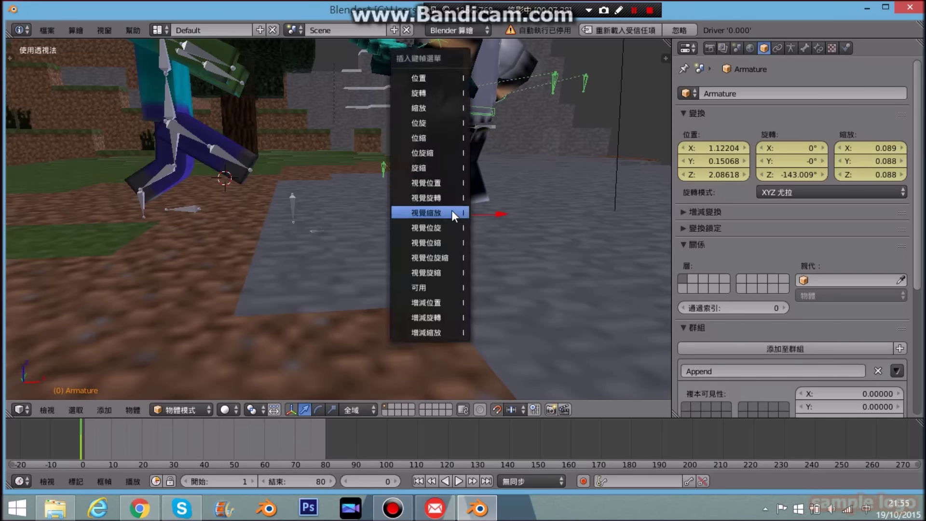
{"action": "left_click", "coordinate": [455, 197]}
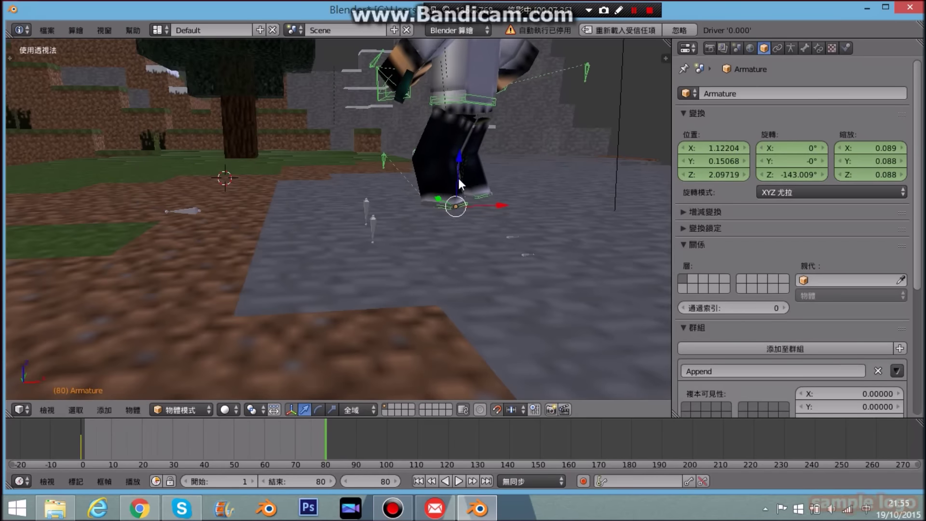
In Pose mode at frame 80, reposition the character's foot IK bones towards the ground and insert keyframes.
{"action": "right_click", "coordinate": [450, 109]}
{"action": "right_click", "coordinate": [450, 102]}
{"action": "key", "text": "ctrl+Tab"}
{"action": "left_click_drag", "start_coordinate": [448, 169], "coordinate": [474, 163]}
{"action": "right_click", "coordinate": [477, 196]}
{"action": "key", "text": "i"}
{"action": "left_click", "coordinate": [441, 163]}
{"action": "right_click", "coordinate": [446, 206]}
{"action": "key", "text": "i"}
{"action": "left_click", "coordinate": [452, 201]}
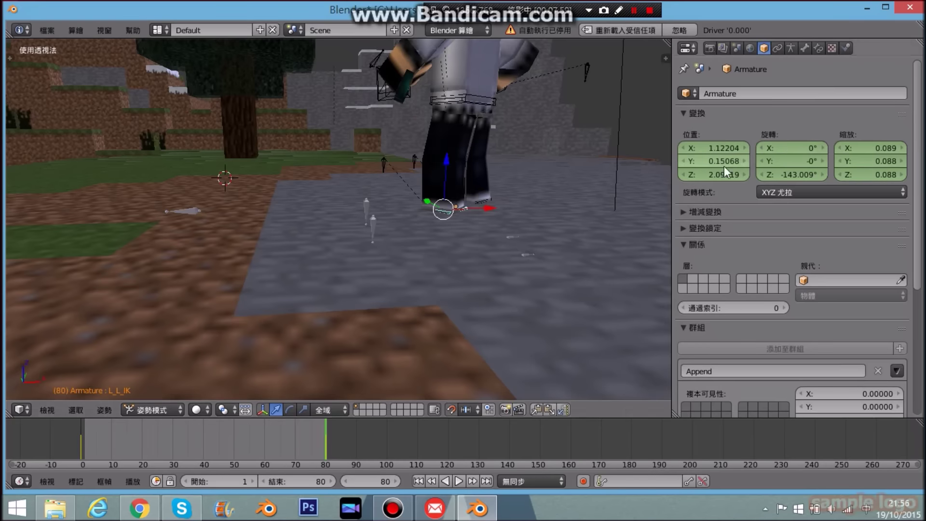
Rotate the character's head bone at frame 0 and insert a keyframe.
{"action": "left_click_drag", "start_coordinate": [326, 433], "coordinate": [81, 433]}
{"action": "key", "text": "KP_0"}
{"action": "right_click", "coordinate": [448, 179]}
{"action": "key", "text": "ctrl+alt+r"}
{"action": "middle_click_drag", "start_coordinate": [447, 179], "coordinate": [476, 283]}
{"action": "right_click", "coordinate": [449, 285]}
{"action": "left_click_drag", "start_coordinate": [475, 297], "coordinate": [469, 311]}
{"action": "key", "text": "i"}
{"action": "left_click", "coordinate": [511, 213]}
Turn the character's head at frame 80, insert a keyframe and return to the camera view.
{"action": "left_click_drag", "start_coordinate": [288, 450], "coordinate": [326, 442]}
{"action": "key", "text": "alt+a"}
{"action": "left_click", "coordinate": [328, 444]}
{"action": "key", "text": "Escape"}
{"action": "left_click", "coordinate": [508, 274]}
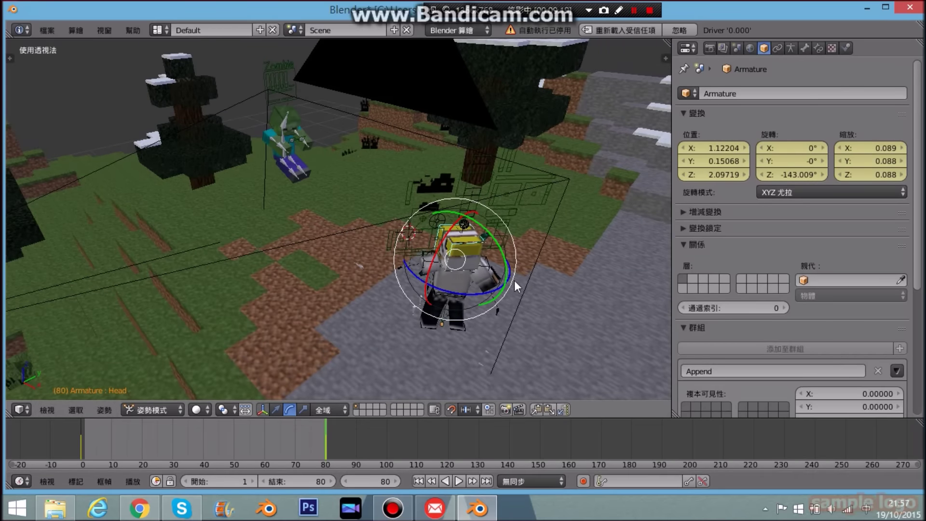
{"action": "middle_click_drag", "start_coordinate": [515, 280], "coordinate": [491, 294]}
{"action": "key", "text": "KP_0"}
Play the animation from frame 0 through the camera view to check the character's motion.
{"action": "left_click", "coordinate": [83, 439]}
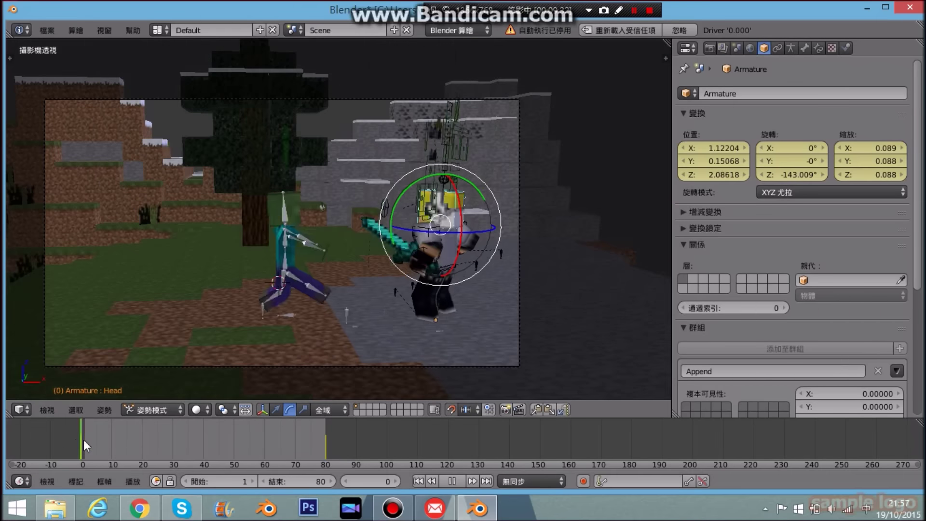
{"action": "left_click", "coordinate": [459, 481]}
{"action": "left_click", "coordinate": [459, 479]}
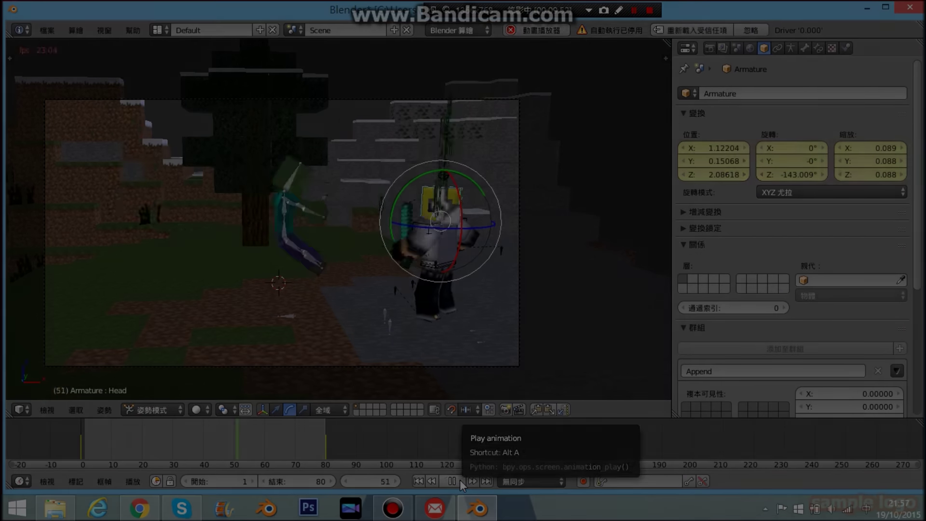